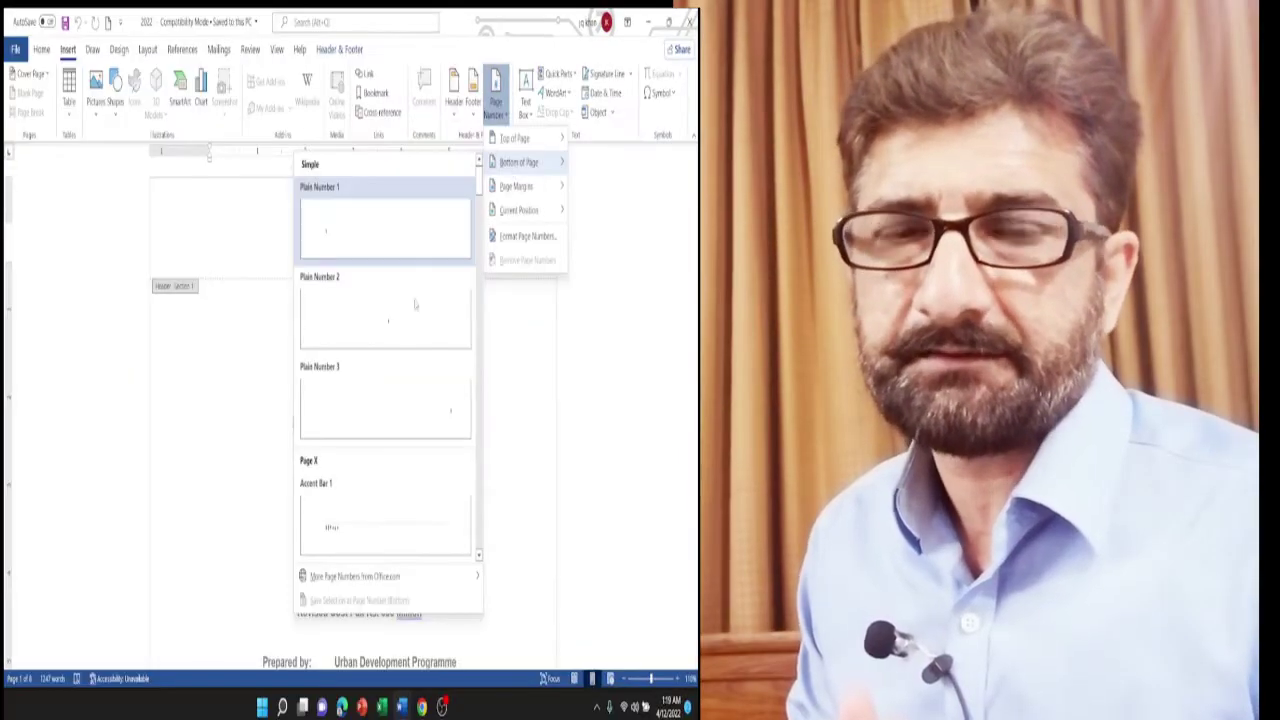
Add a Plain Number 3 page number at the footer's bottom right, coloured red at 20 pt
left_click(446, 414)
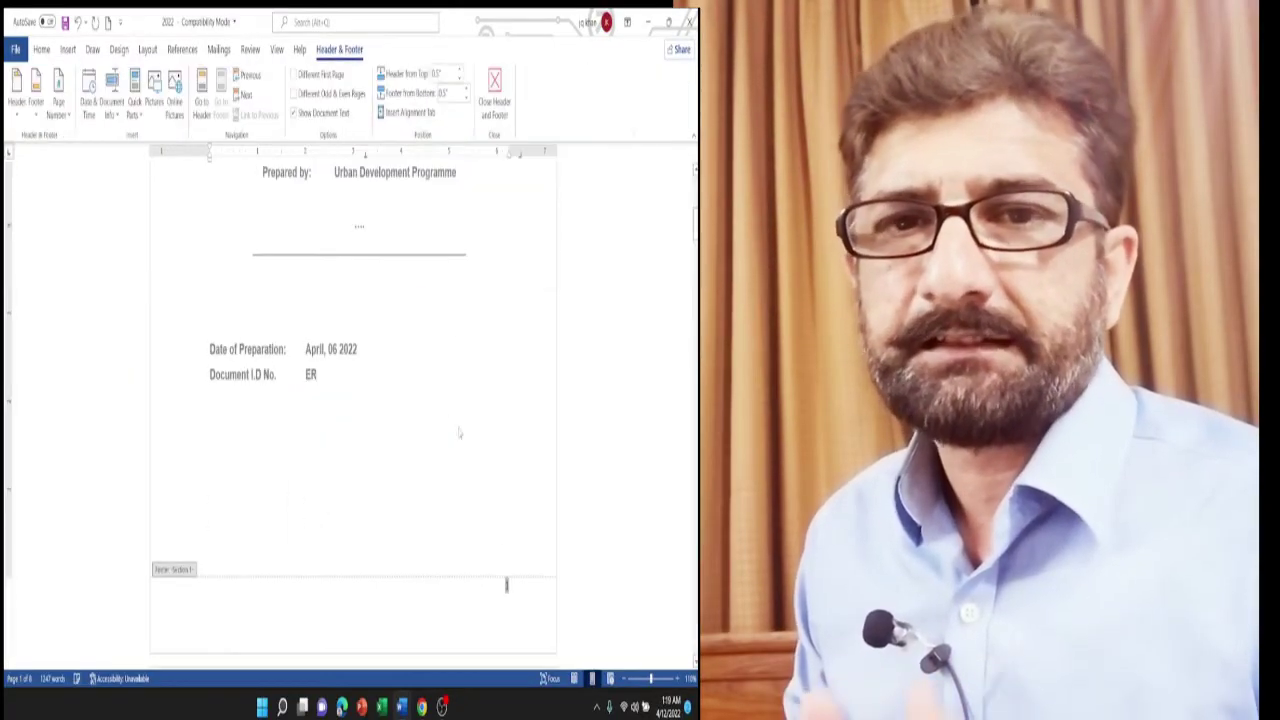
double_click(507, 586)
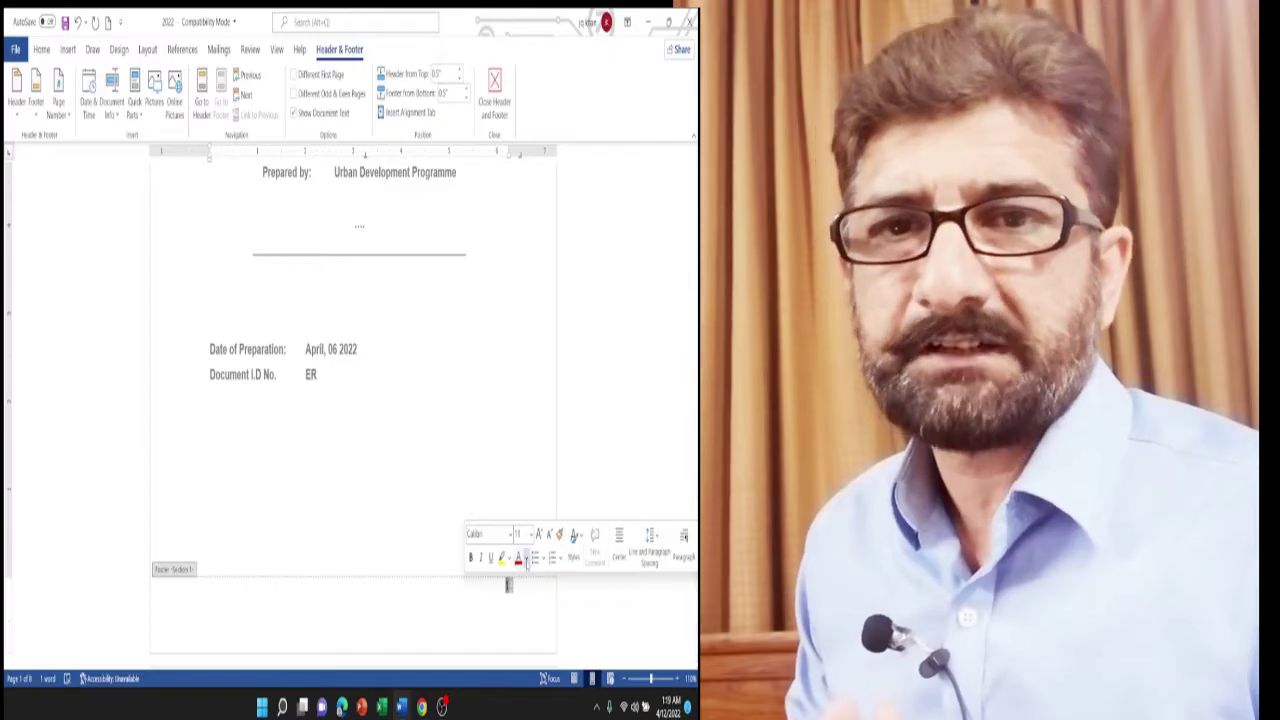
left_click(525, 558)
left_click(522, 483)
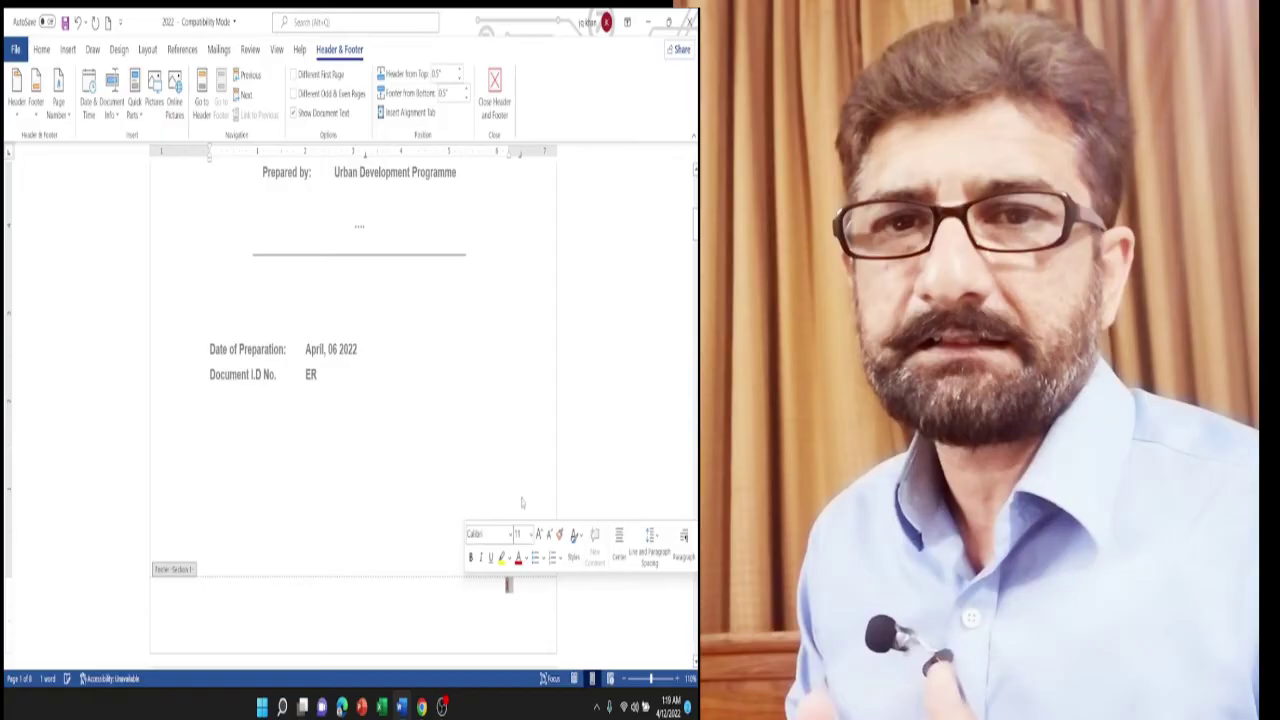
left_click(531, 534)
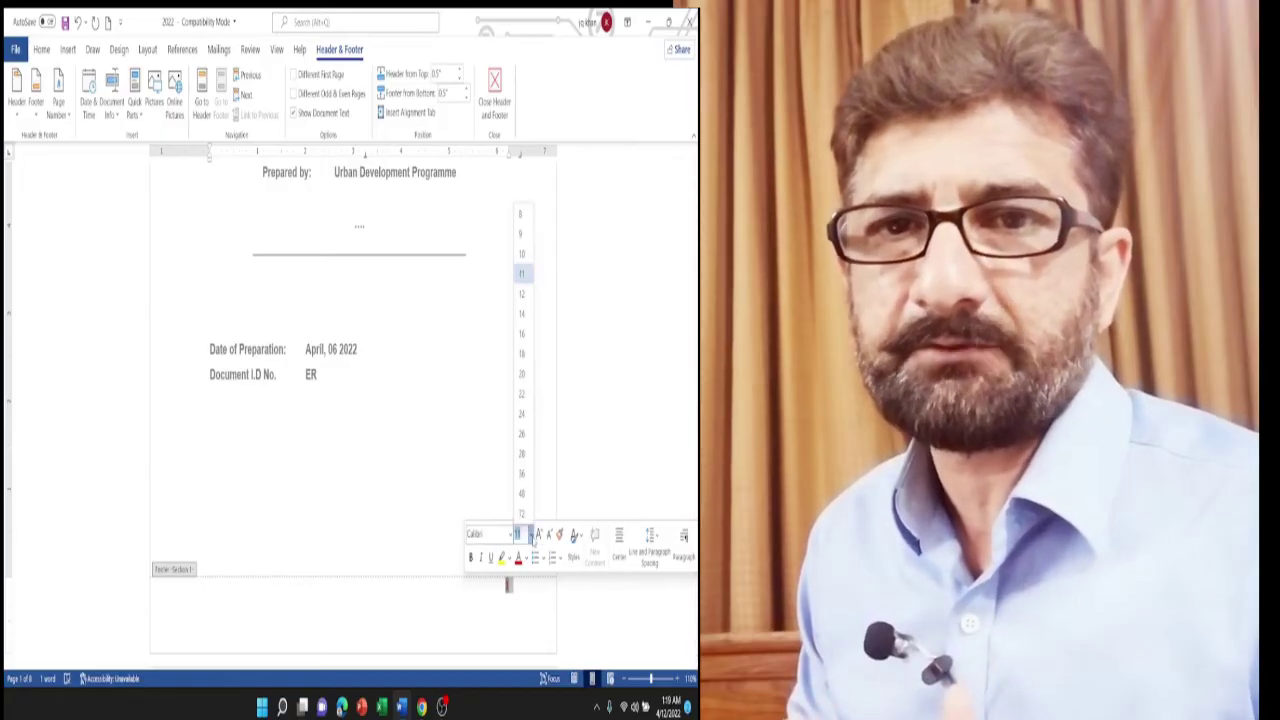
left_click(521, 452)
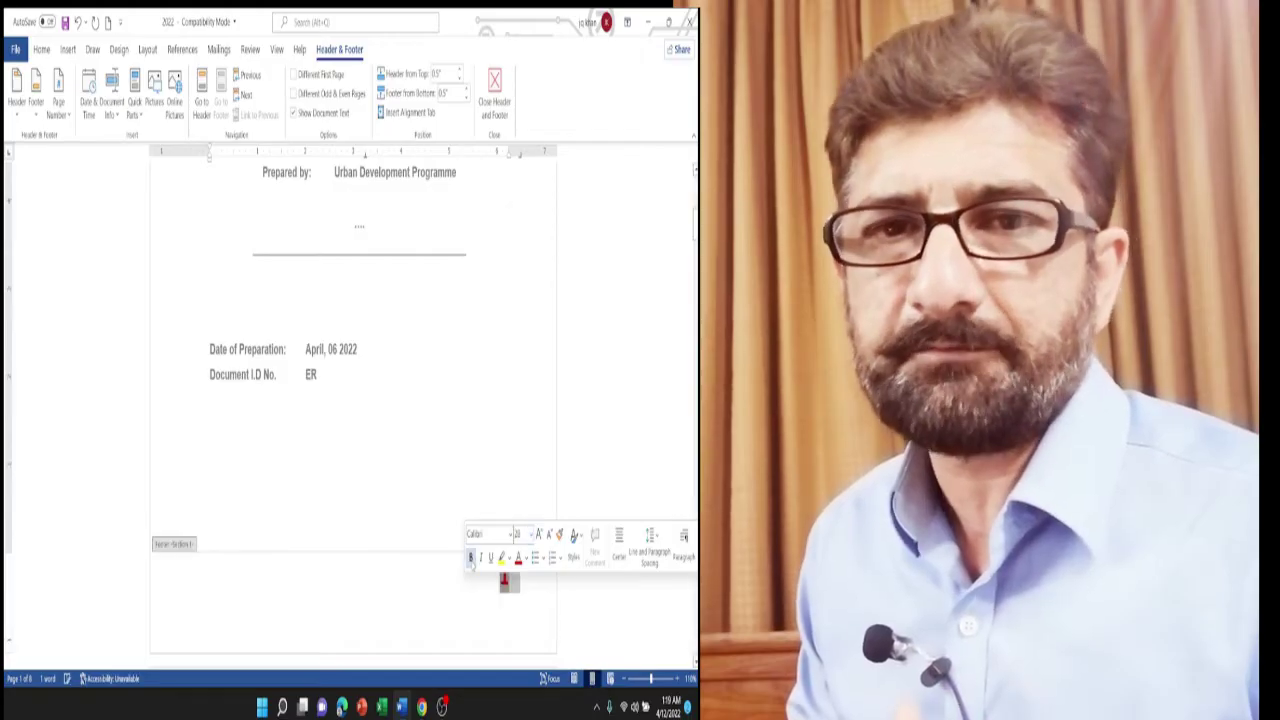
Close the footer and scroll down through the report to check the red page numbers
double_click(466, 452)
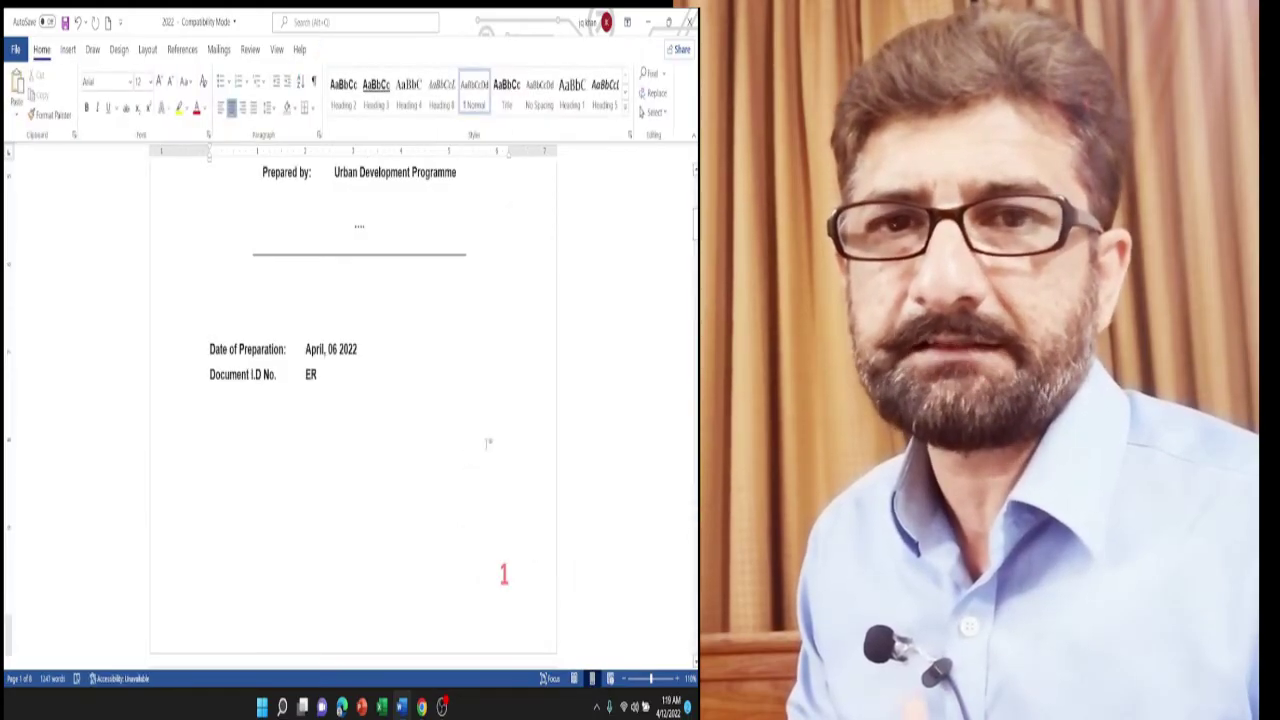
scroll(353, 400, "down", 15)
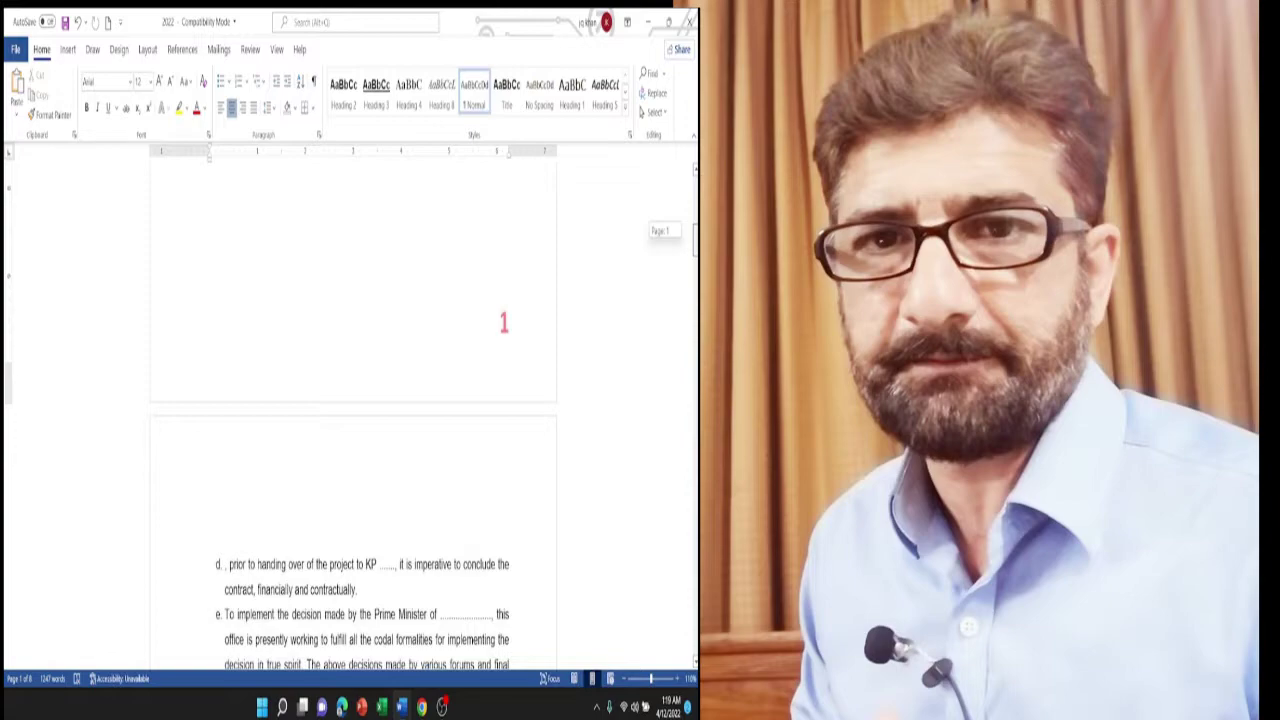
scroll(353, 400, "down", 20)
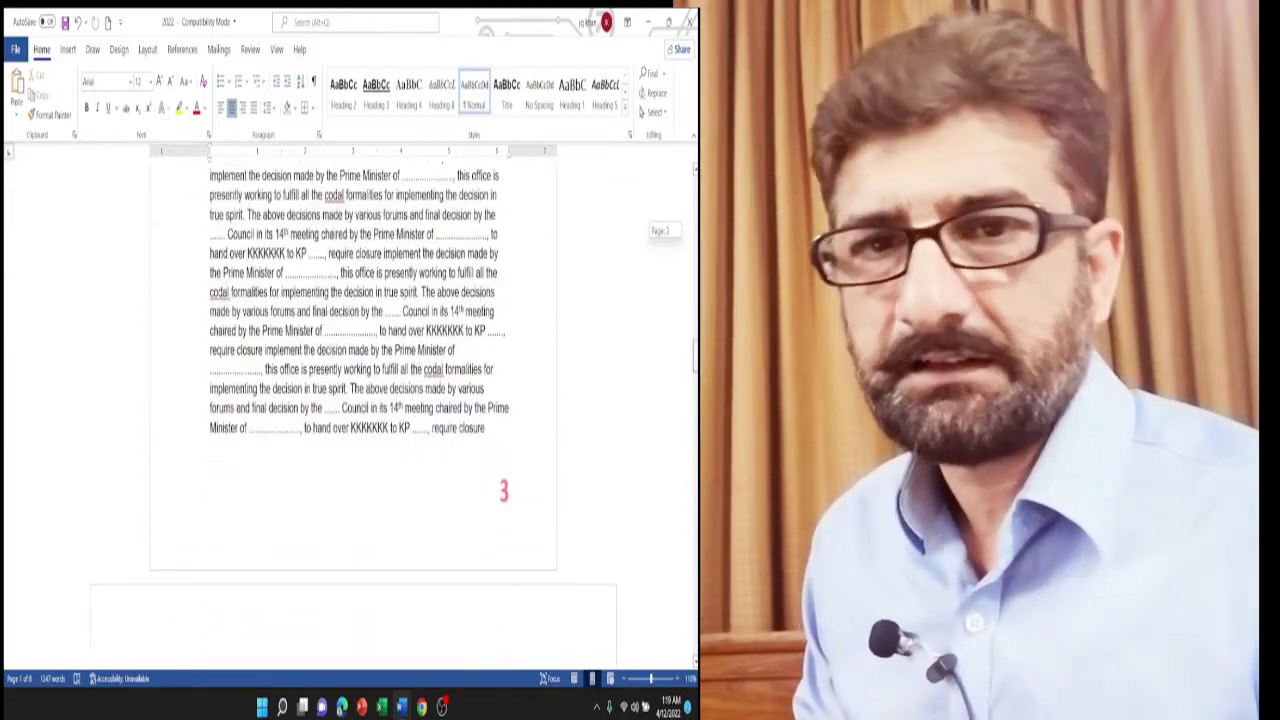
scroll(353, 410, "down", 20)
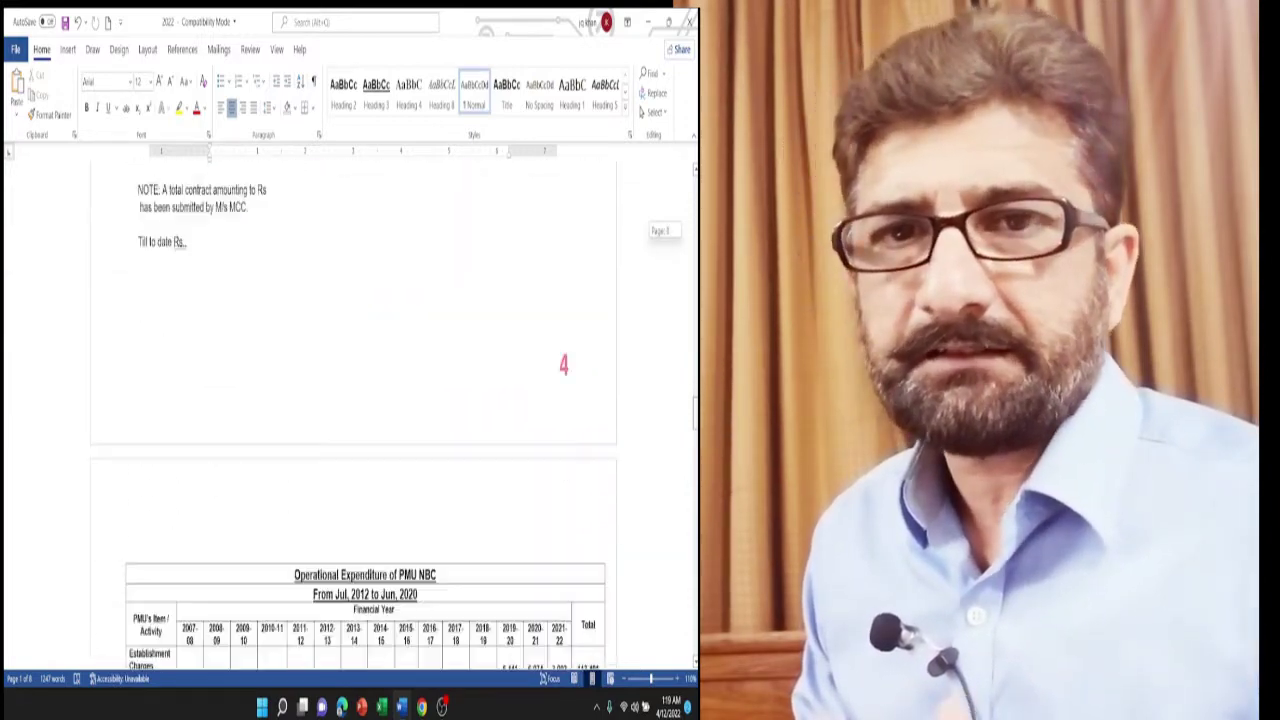
scroll(353, 410, "down", 15)
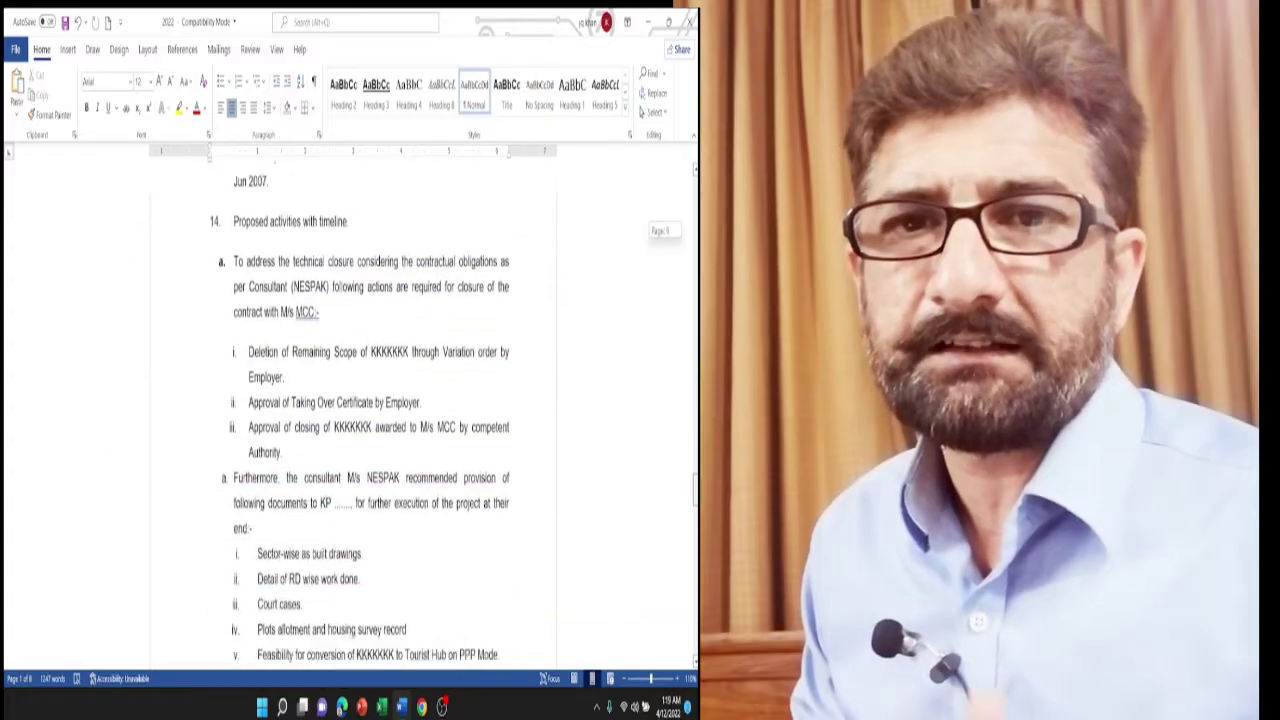
scroll(353, 410, "down", 20)
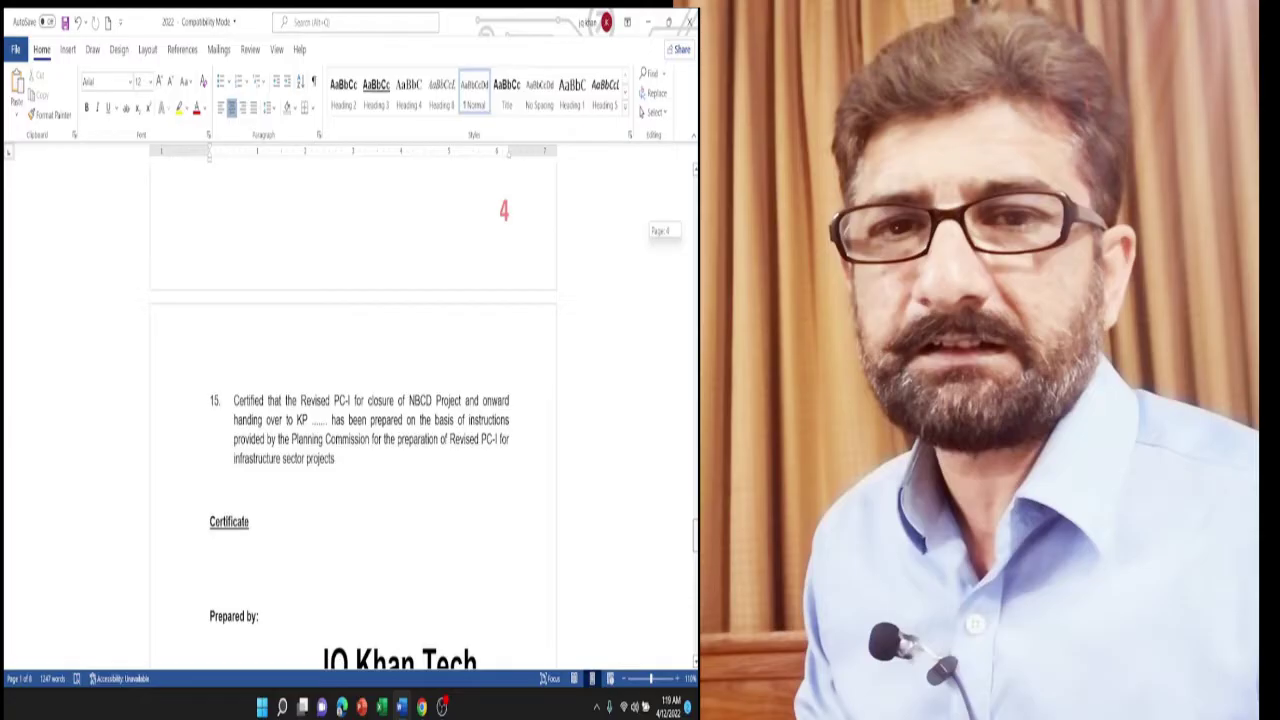
scroll(353, 410, "down", 10)
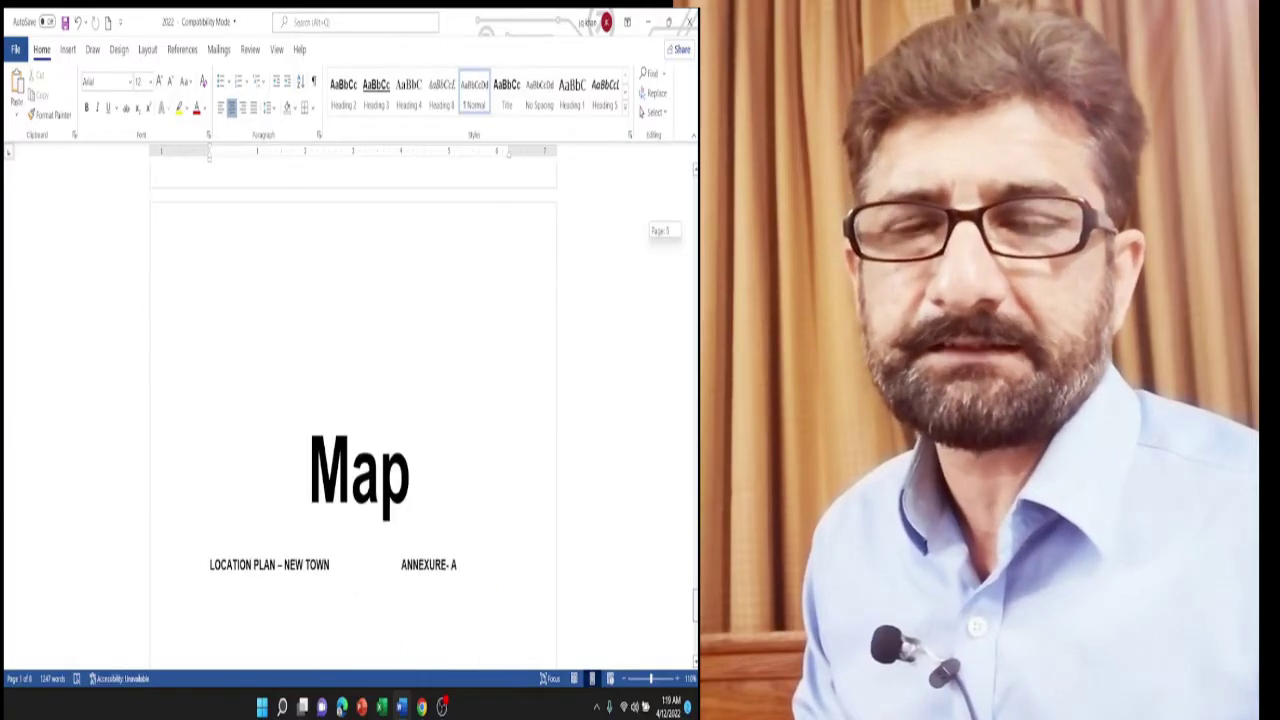
Return to the later page ending 'before June, 2022' and place the cursor there
scroll(353, 410, "up", 4)
scroll(465, 277, "up", 3)
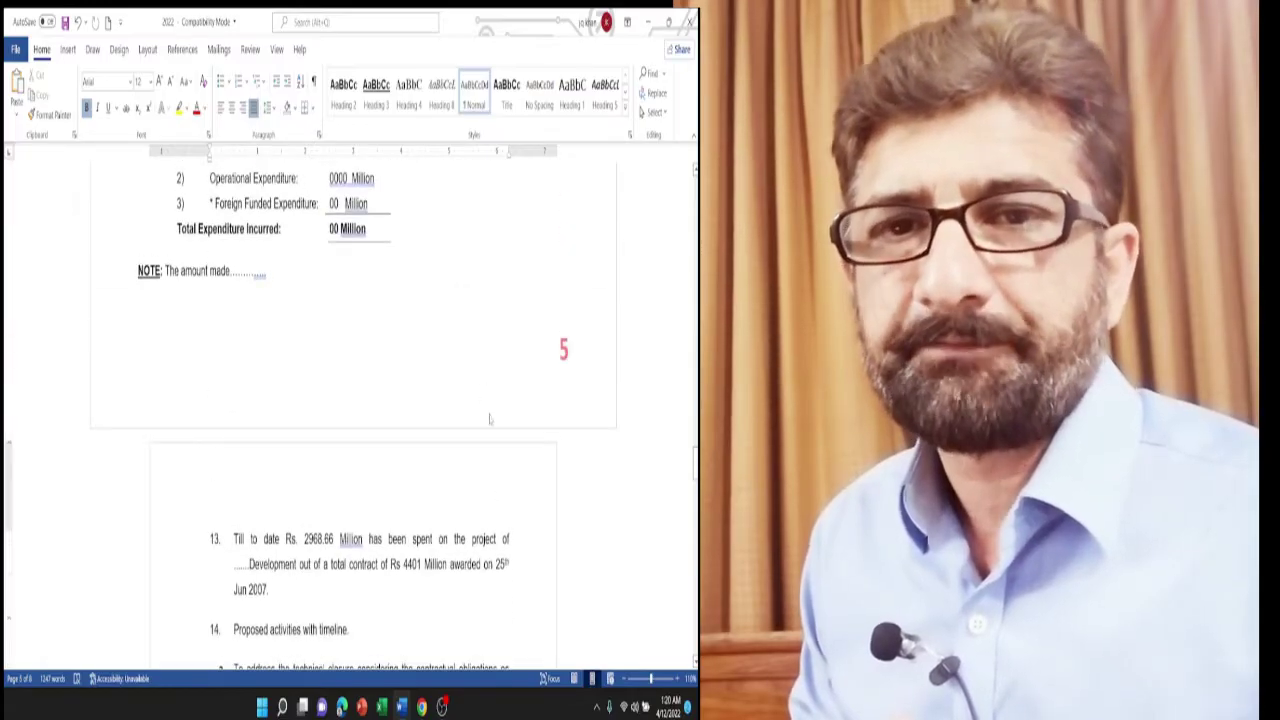
left_click(465, 277)
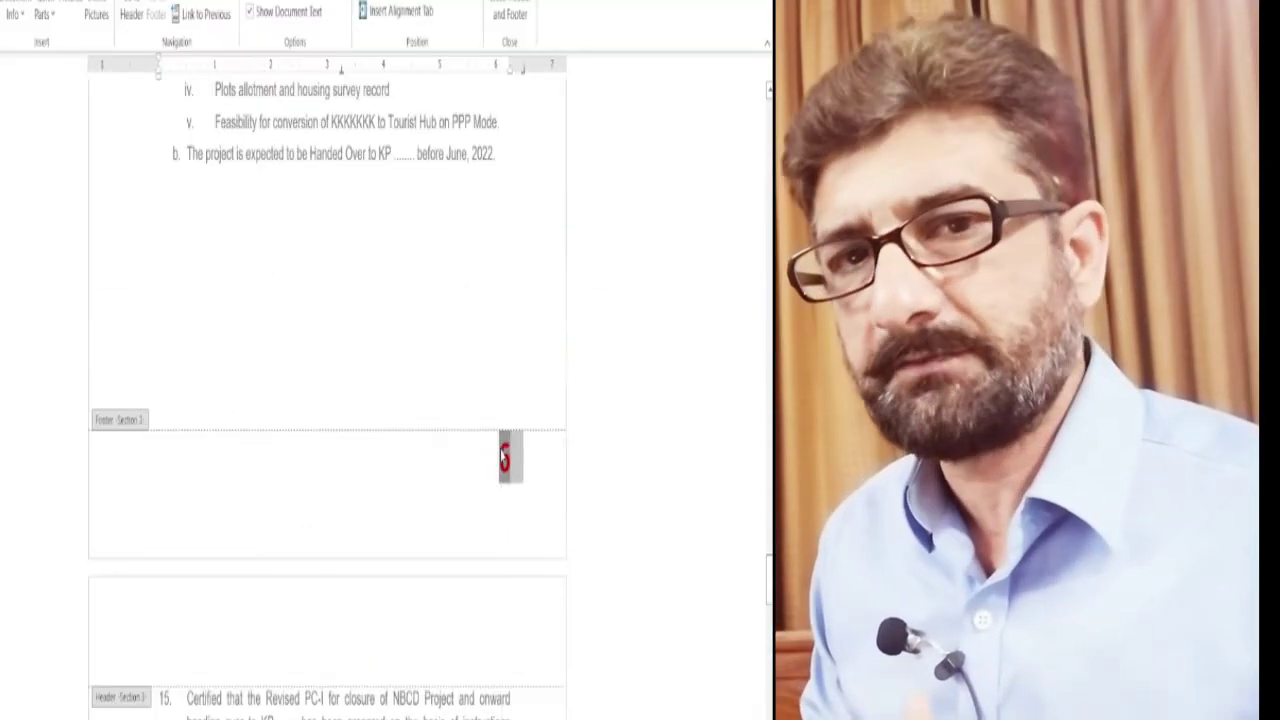
Switch this section's page number format to lowercase letters (a, b, c) so the footer reads j
right_click(505, 445)
left_click(556, 712)
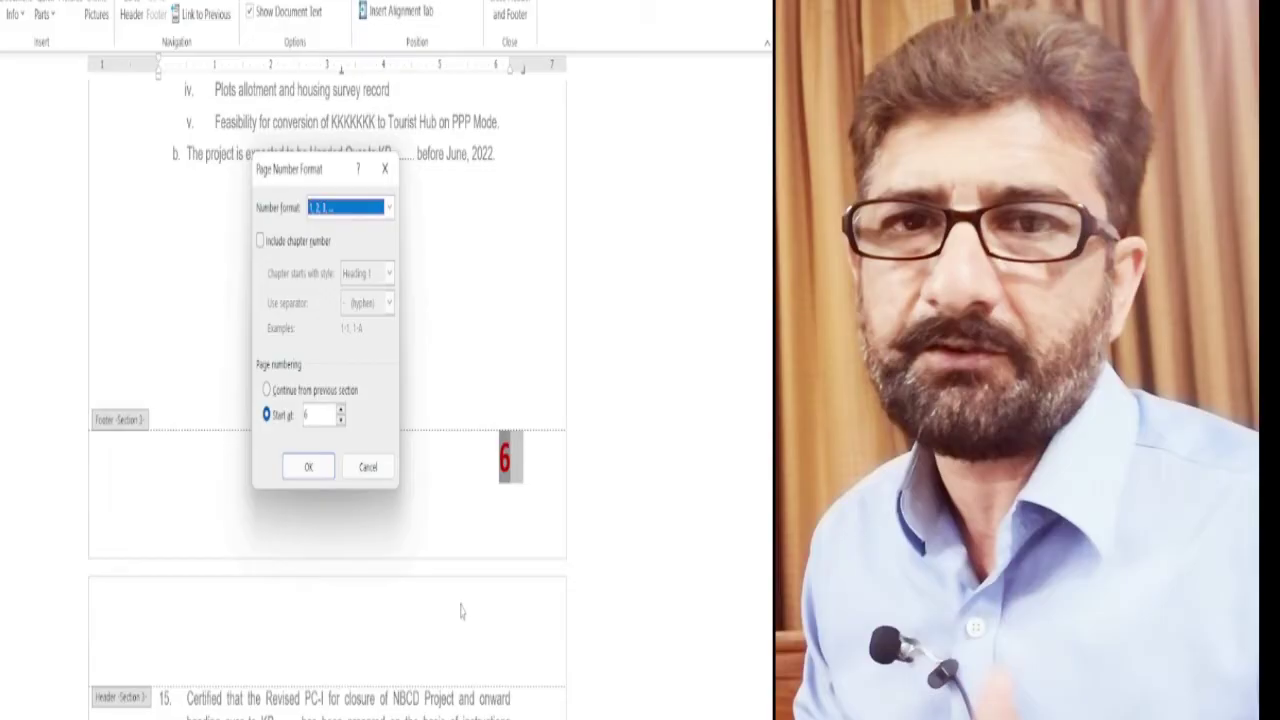
left_click(390, 208)
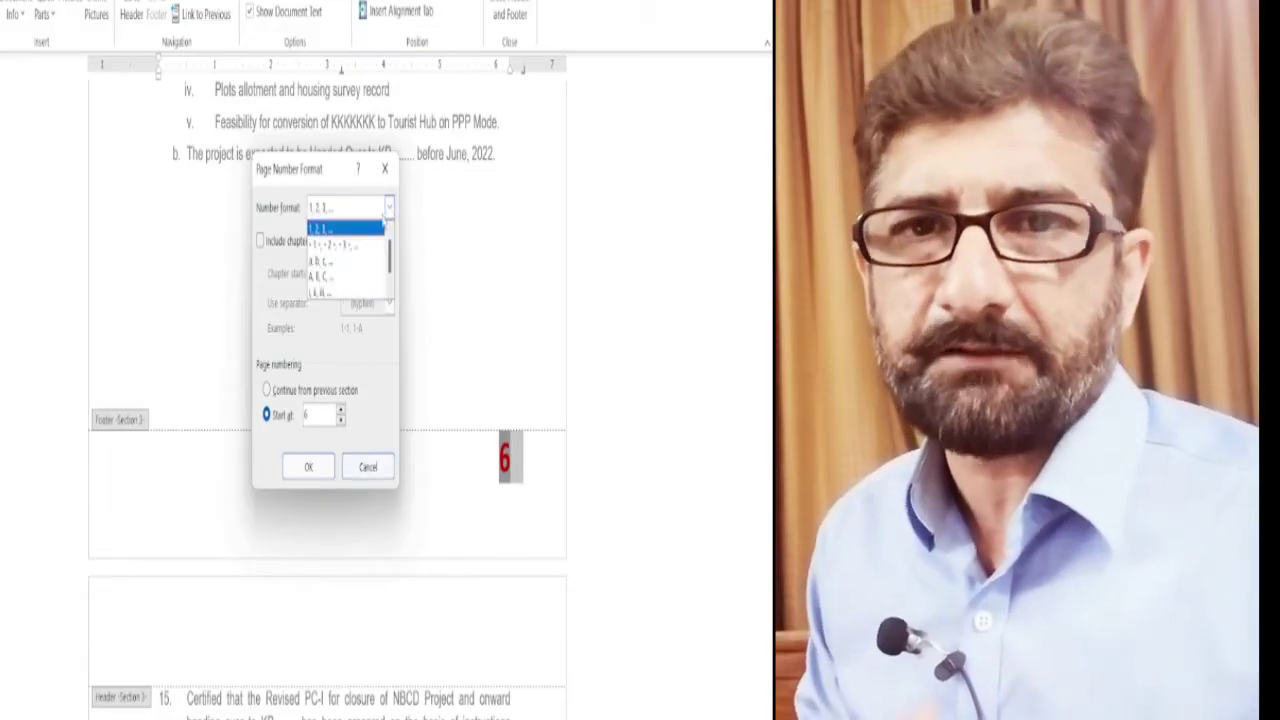
left_click(340, 229)
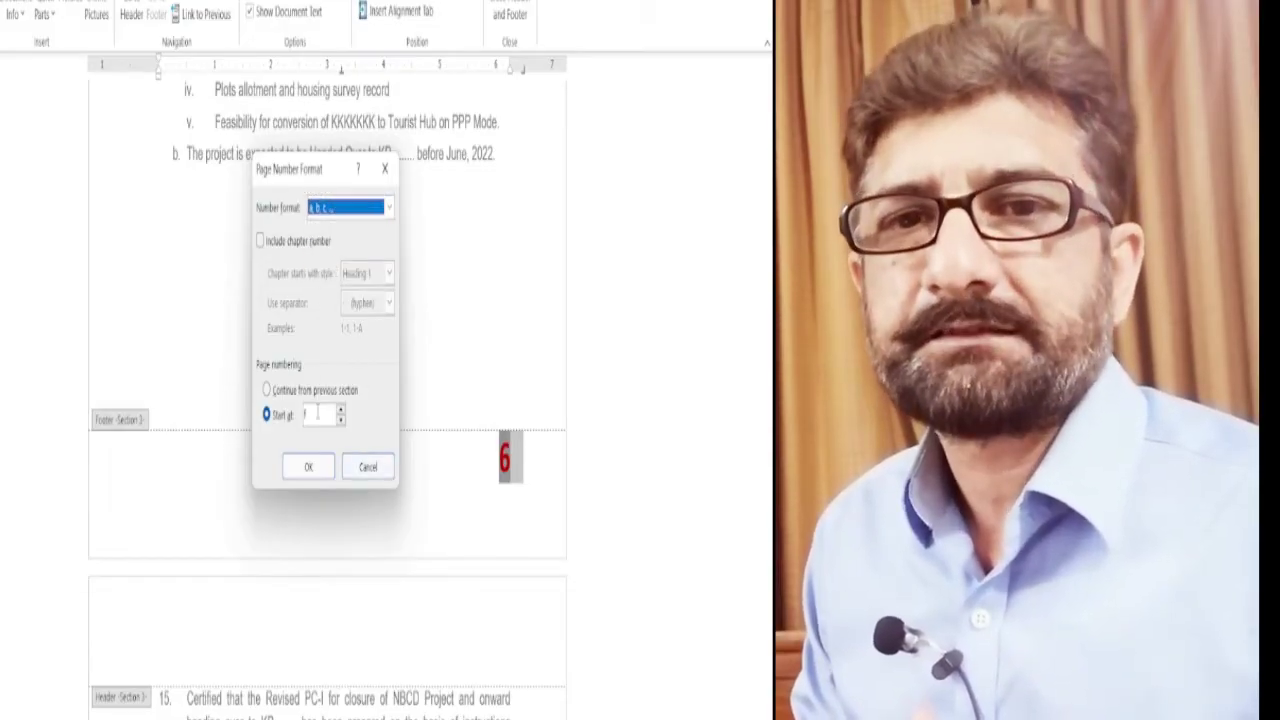
left_click(340, 418)
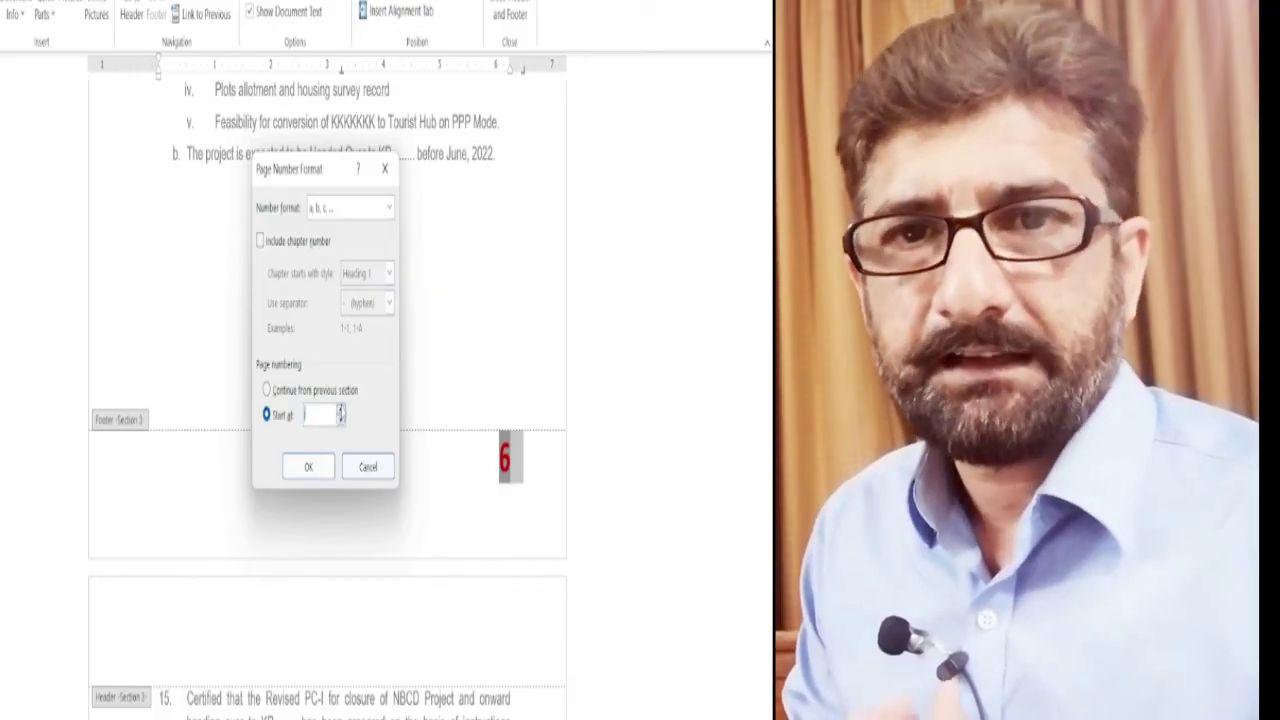
left_click(308, 467)
Close the footer and scroll back up to the title page, REVISED UMBRELLA PC – I
double_click(415, 507)
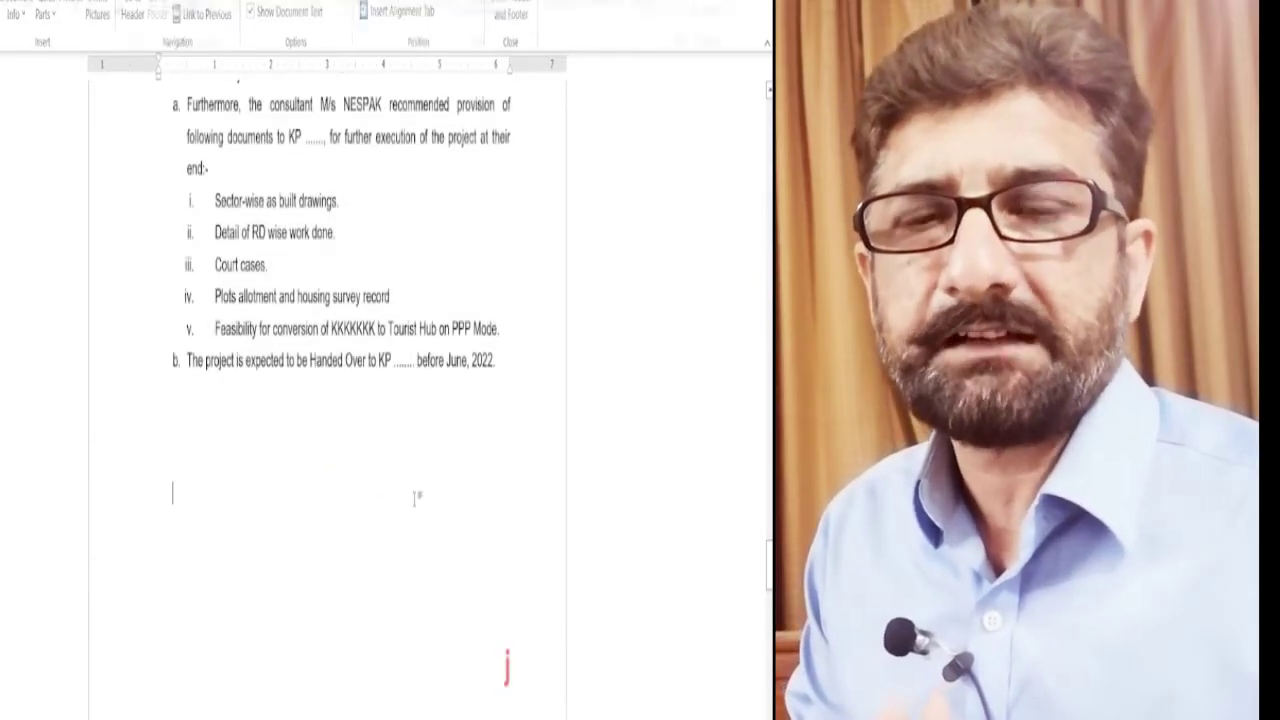
scroll(415, 500, "down", 10)
scroll(415, 498, "down", 15)
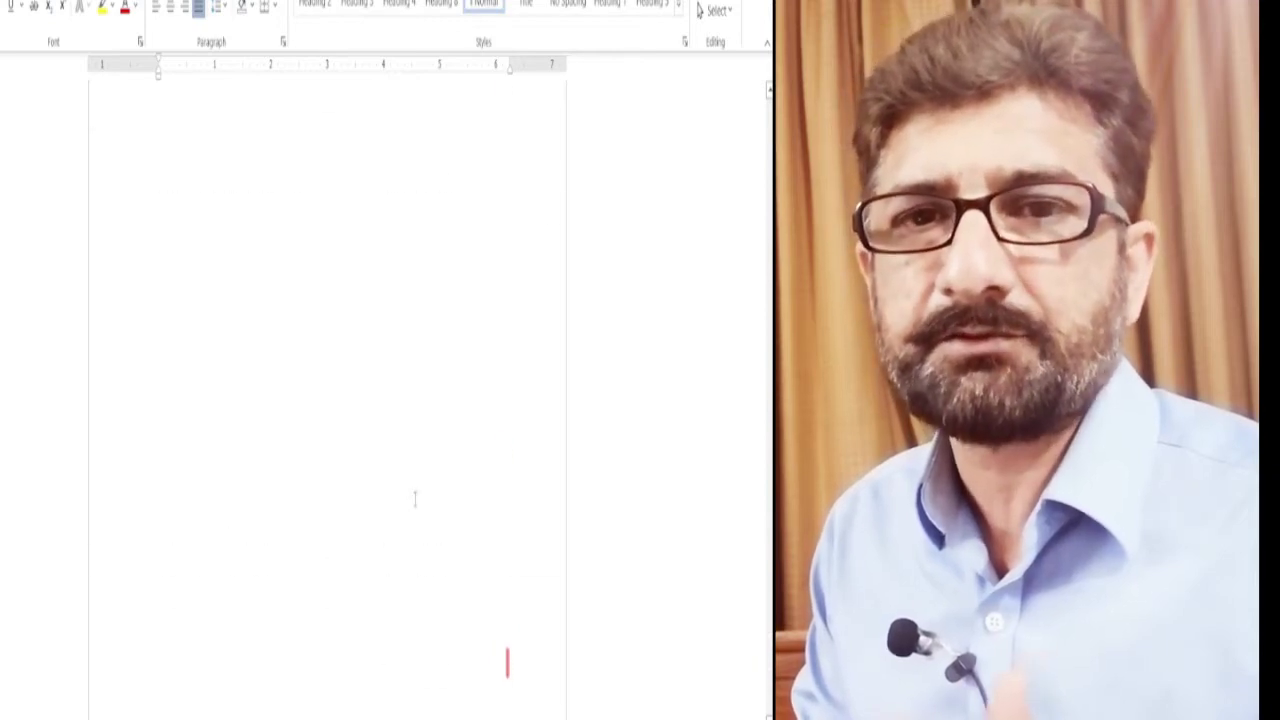
scroll(415, 498, "up", 20)
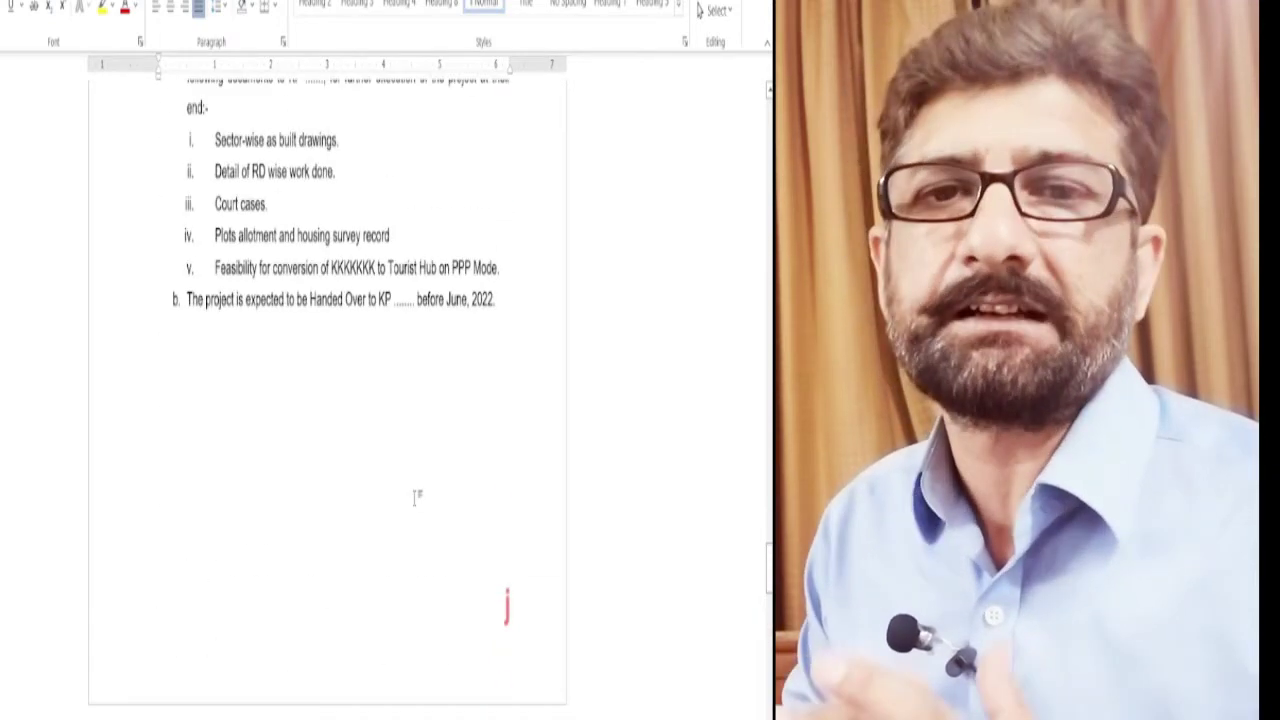
scroll(415, 498, "up", 10)
scroll(415, 498, "up", 3, "ctrl")
scroll(415, 498, "up", 5)
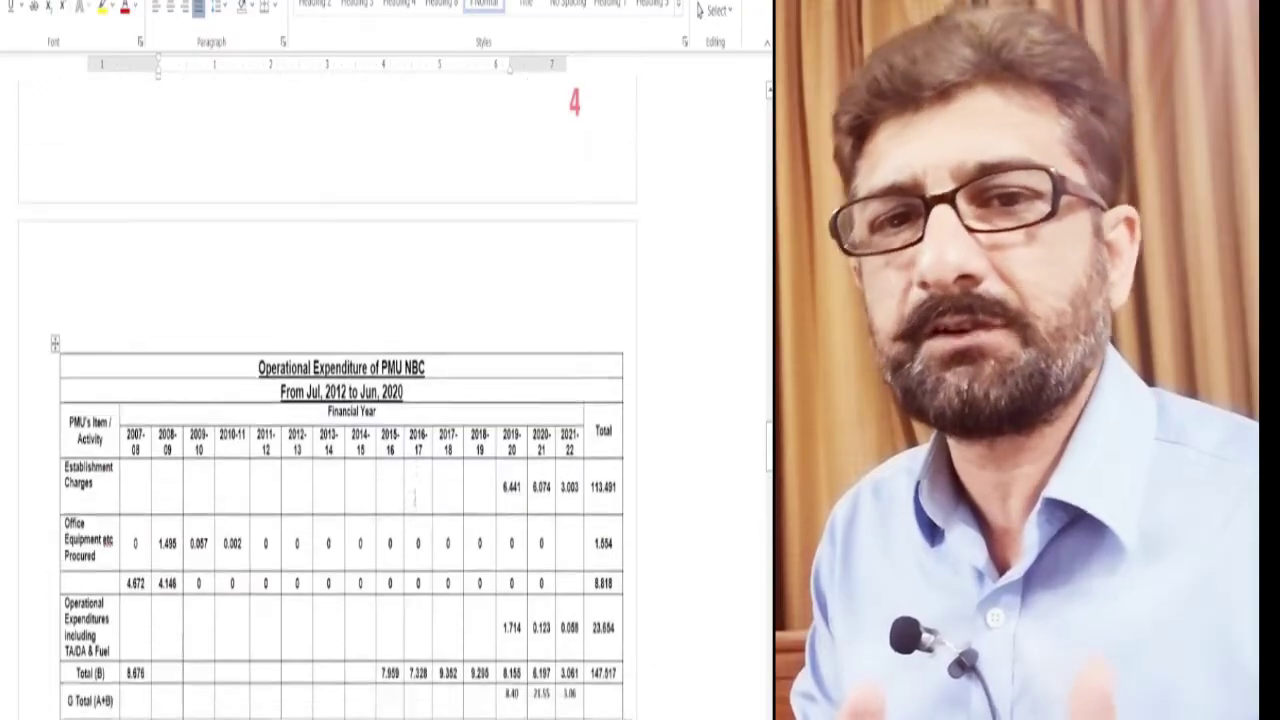
scroll(415, 498, "up", 15)
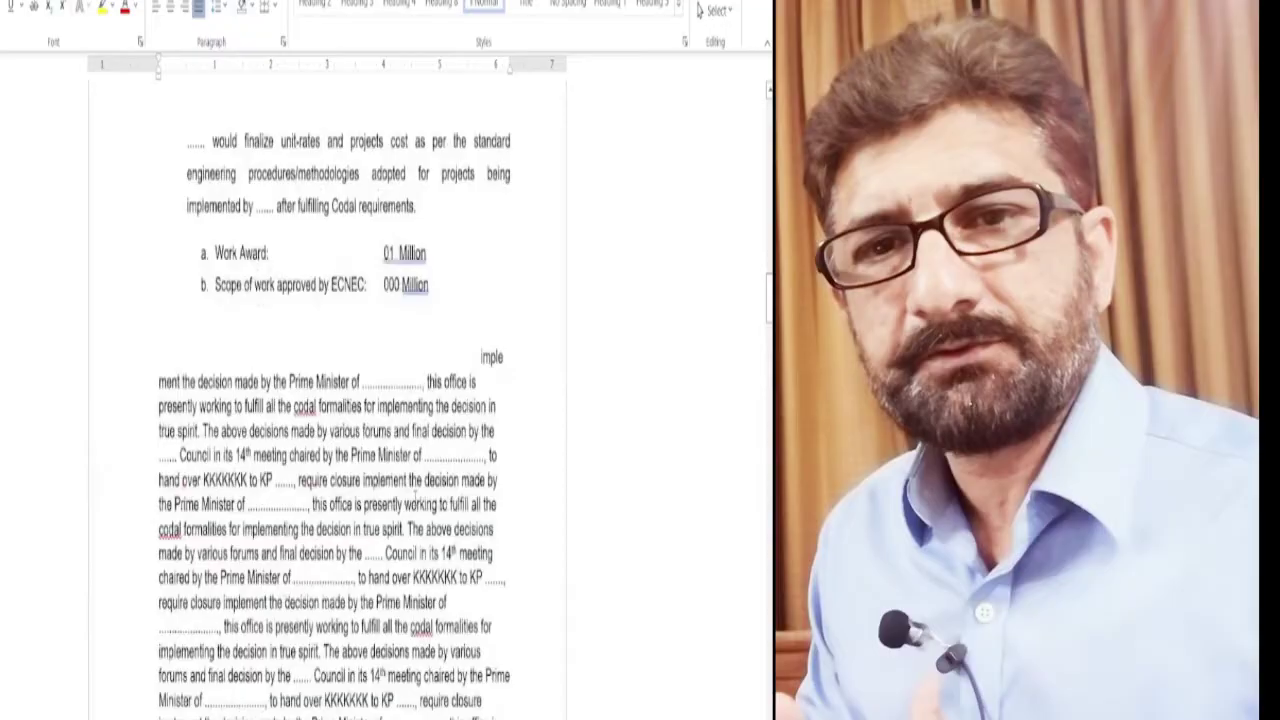
scroll(415, 495, "up", 15)
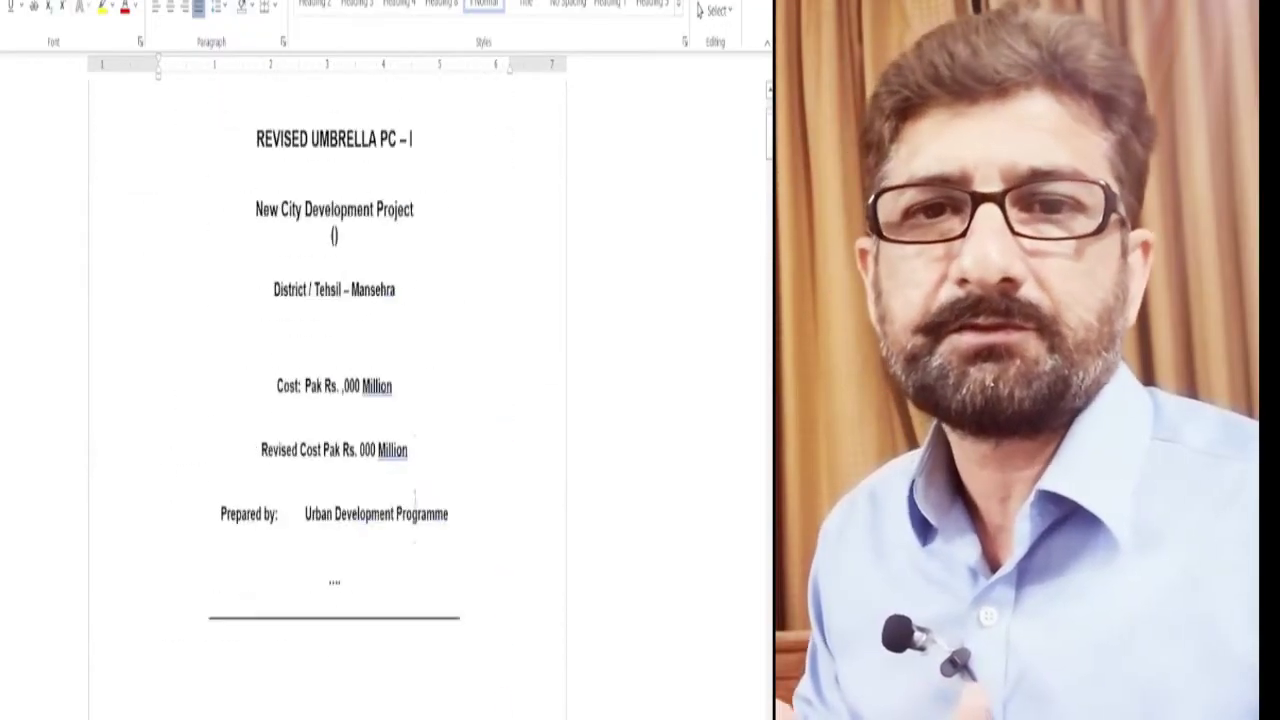
scroll(415, 495, "up", 2)
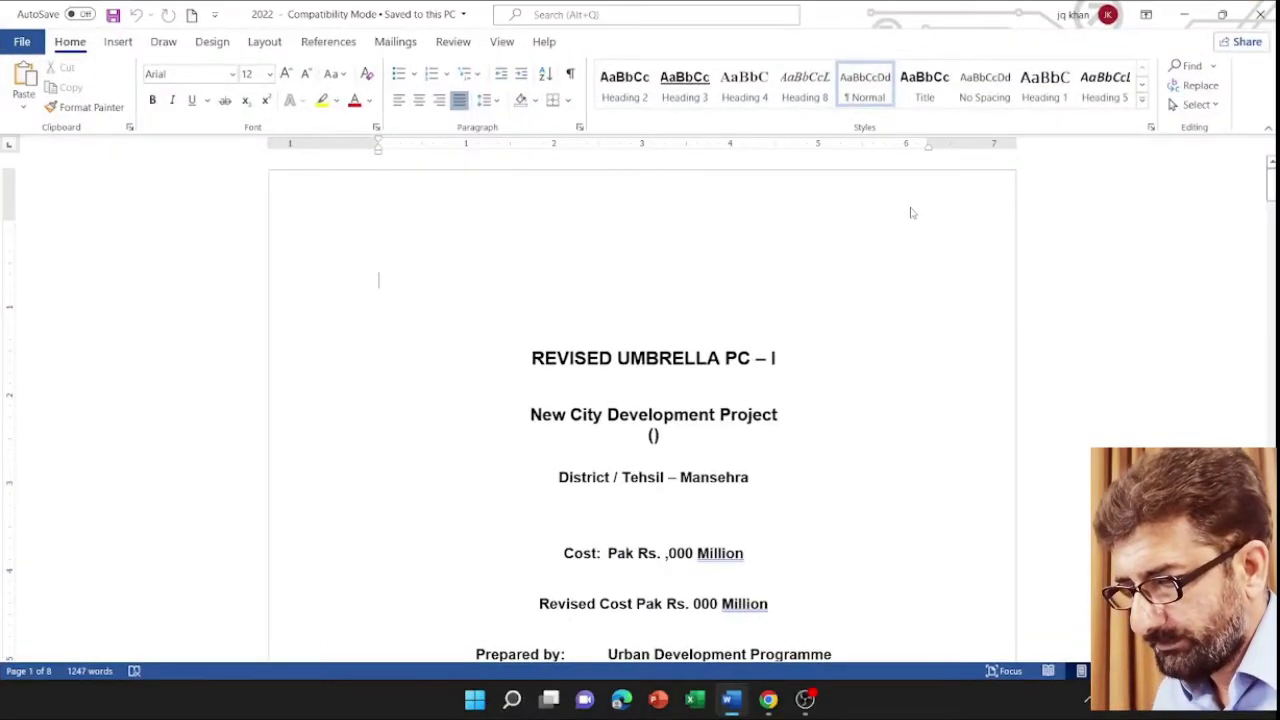
scroll(929, 430, "down", 20)
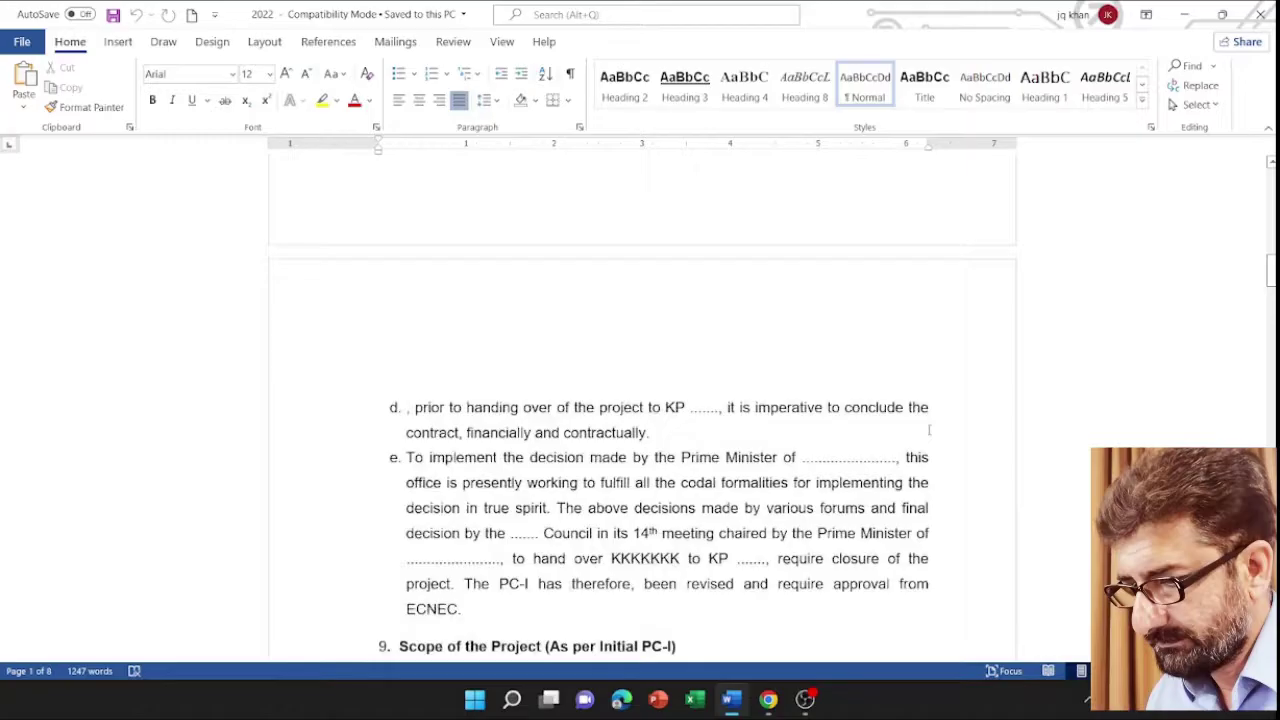
scroll(929, 433, "up", 20)
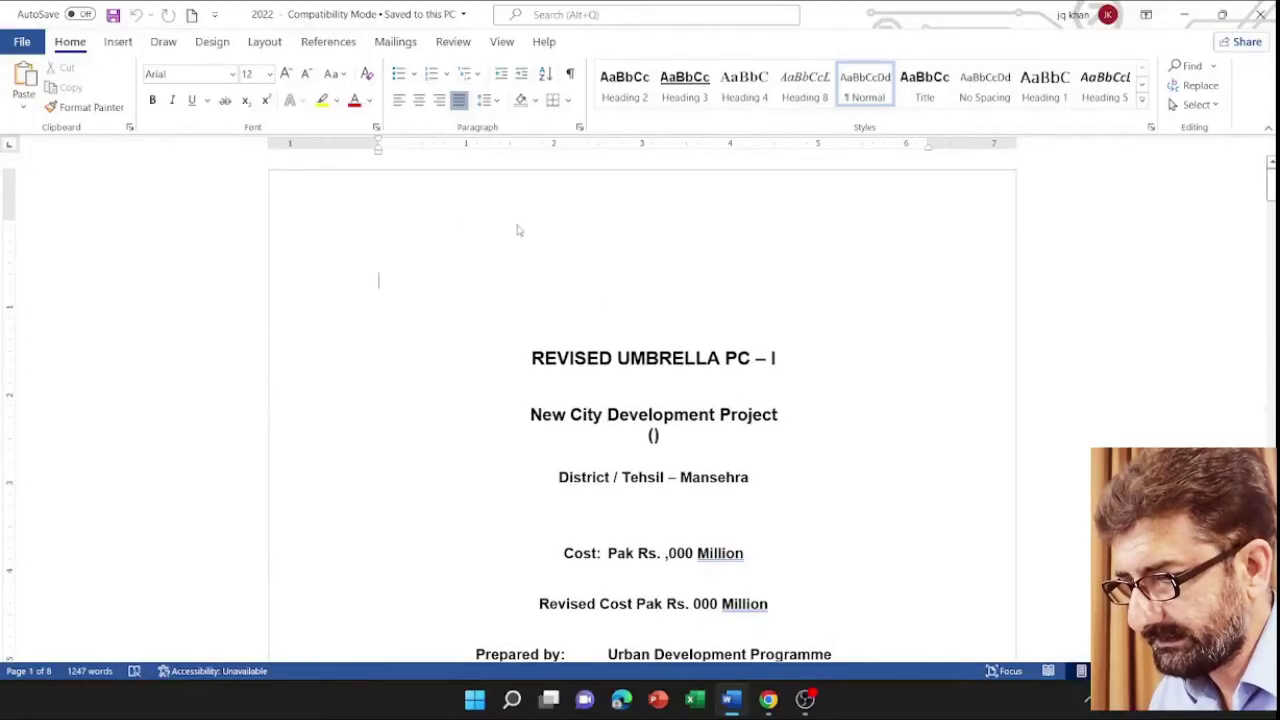
Insert a Plain Number 3 page number at the bottom right of the title-page footer
double_click(875, 199)
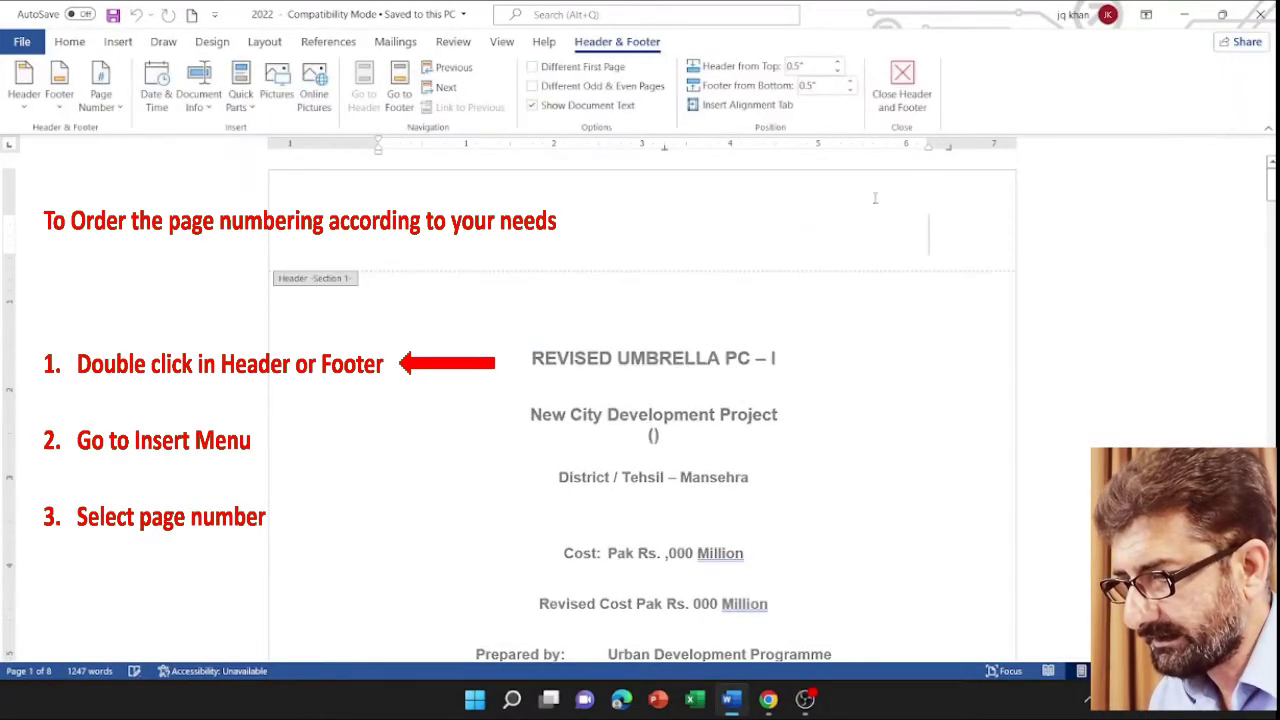
left_click(118, 42)
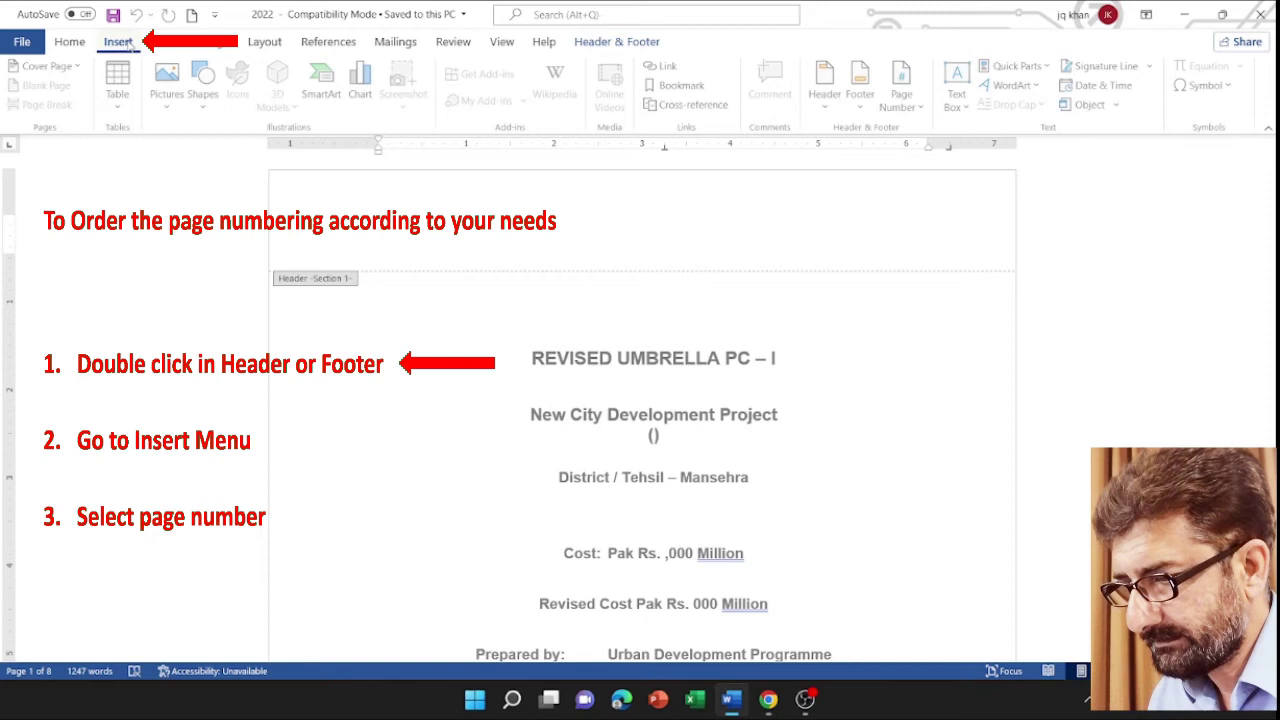
left_click(922, 106)
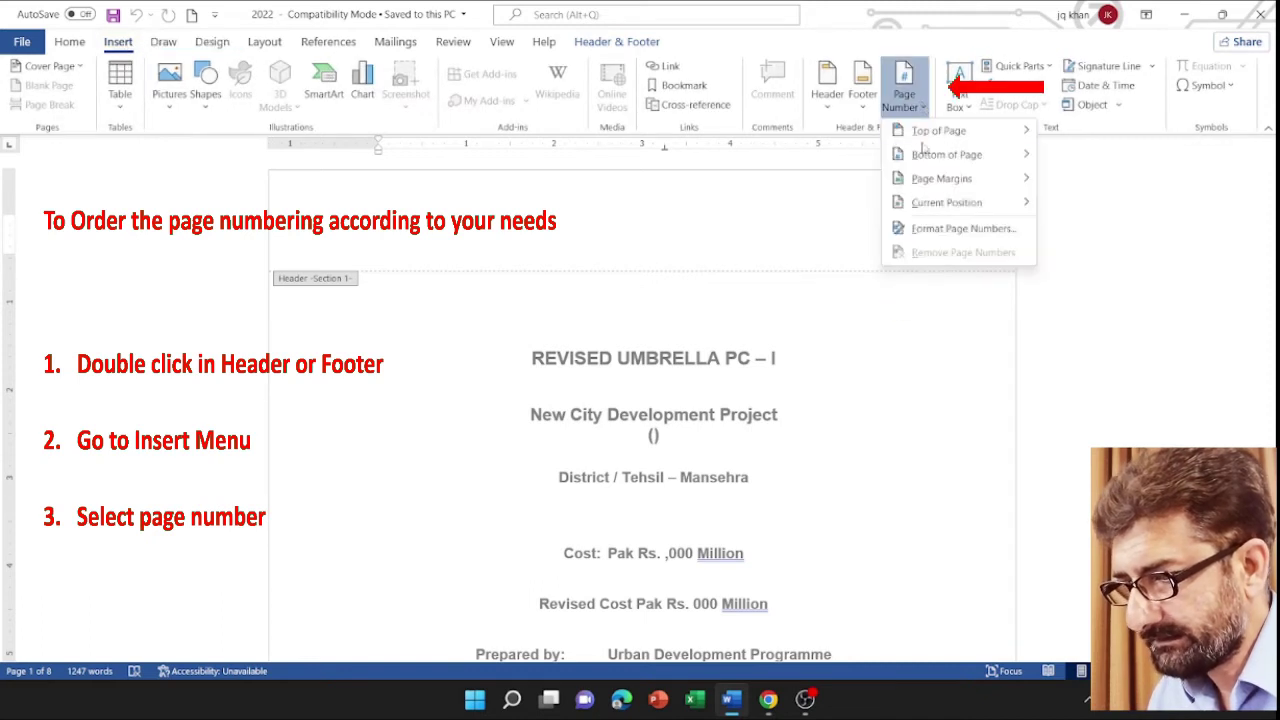
mouse_move(930, 205)
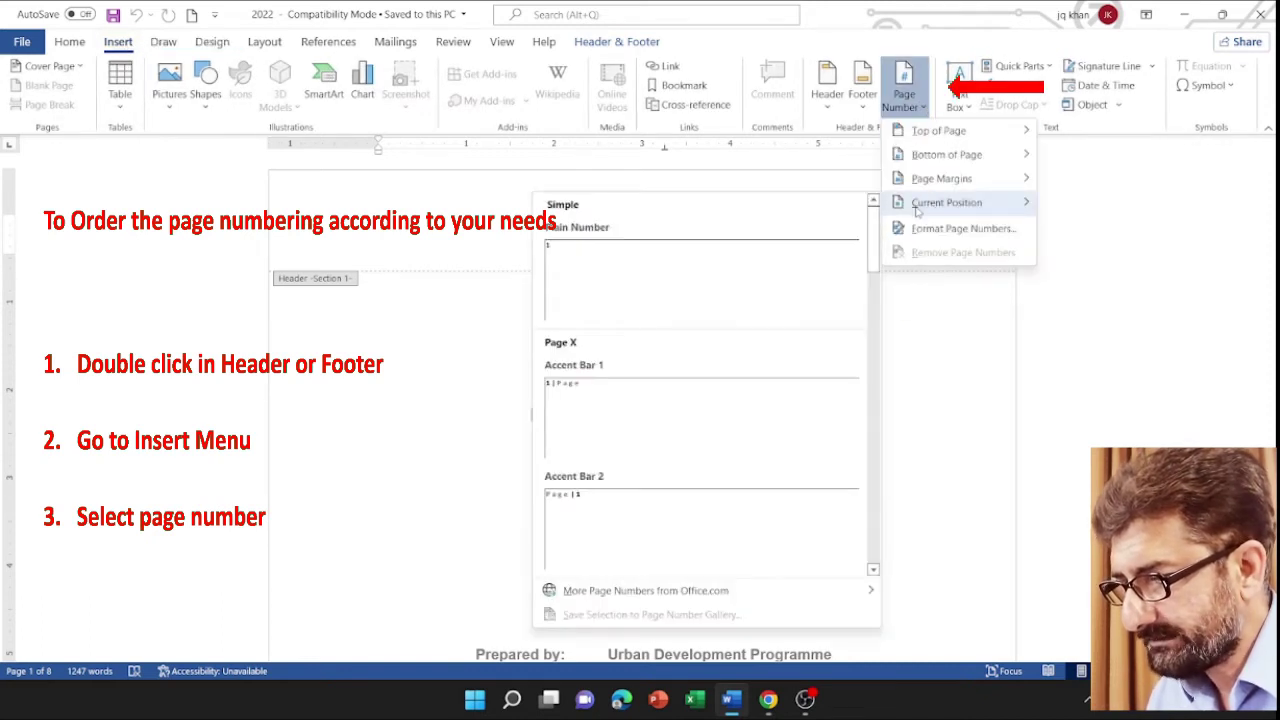
mouse_move(920, 156)
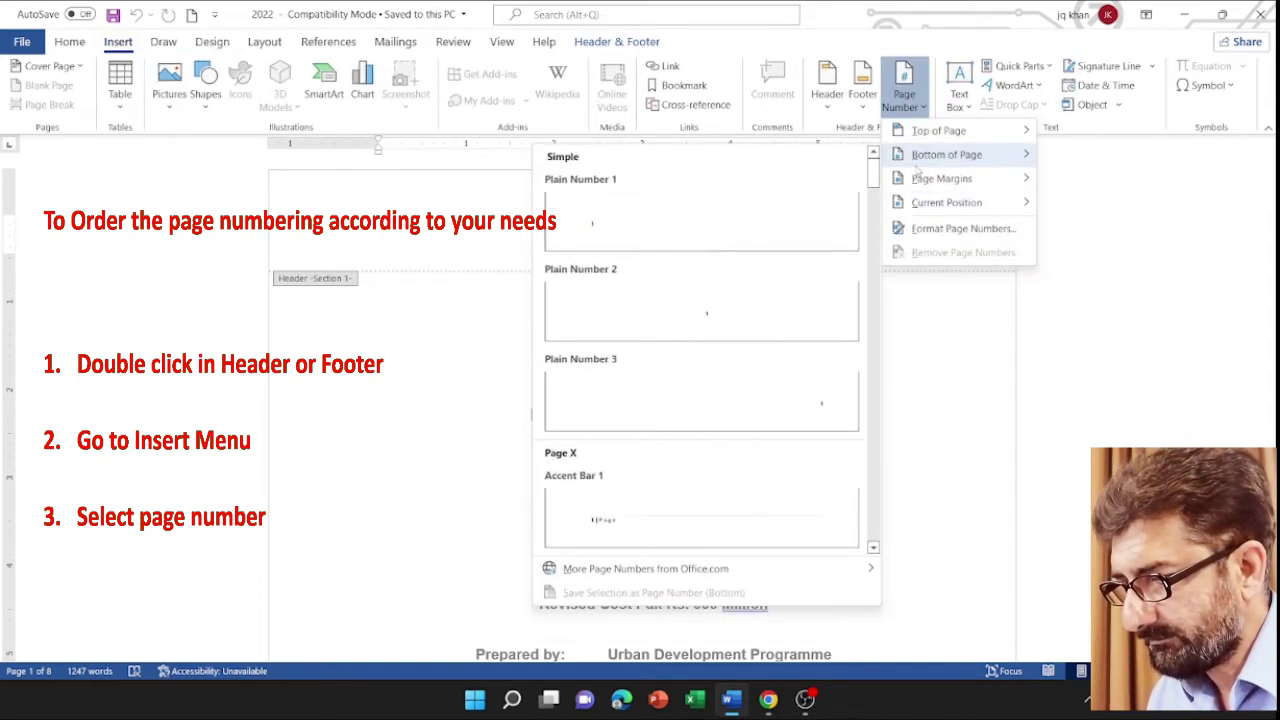
left_click(811, 407)
Colour the title-page footer number red and enlarge it to 28 pt
double_click(923, 578)
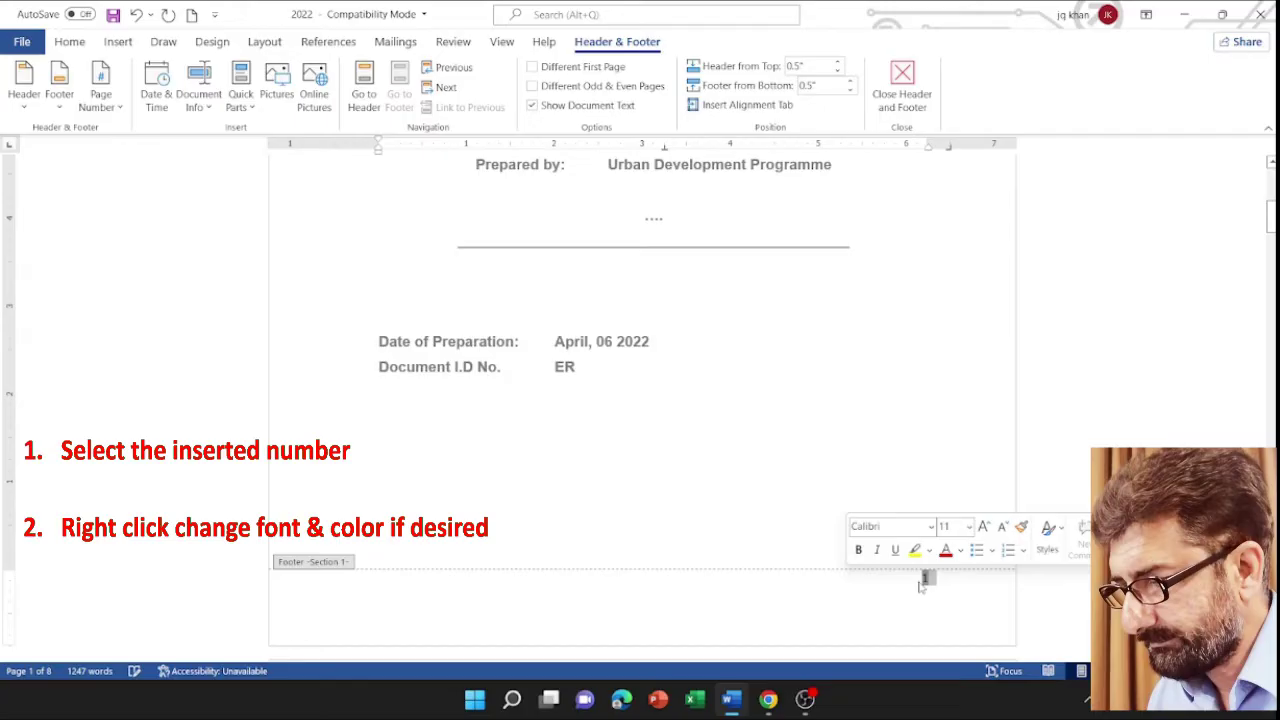
left_click(960, 551)
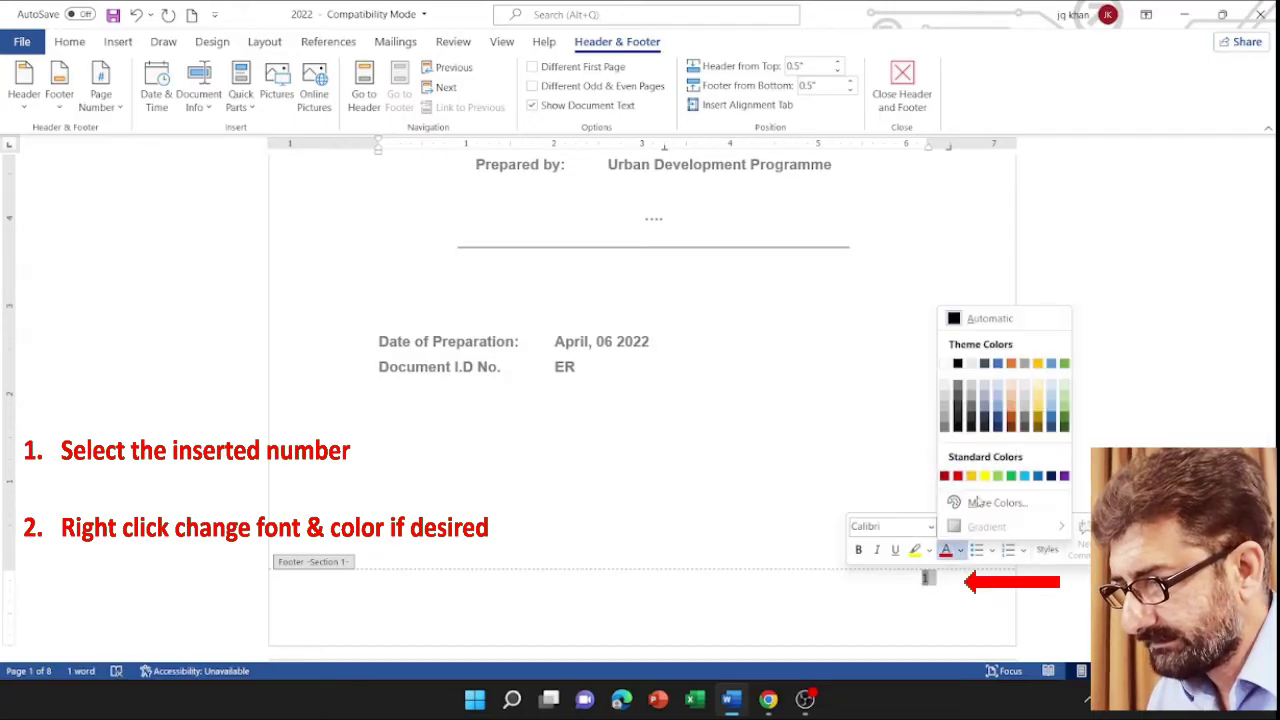
left_click(960, 476)
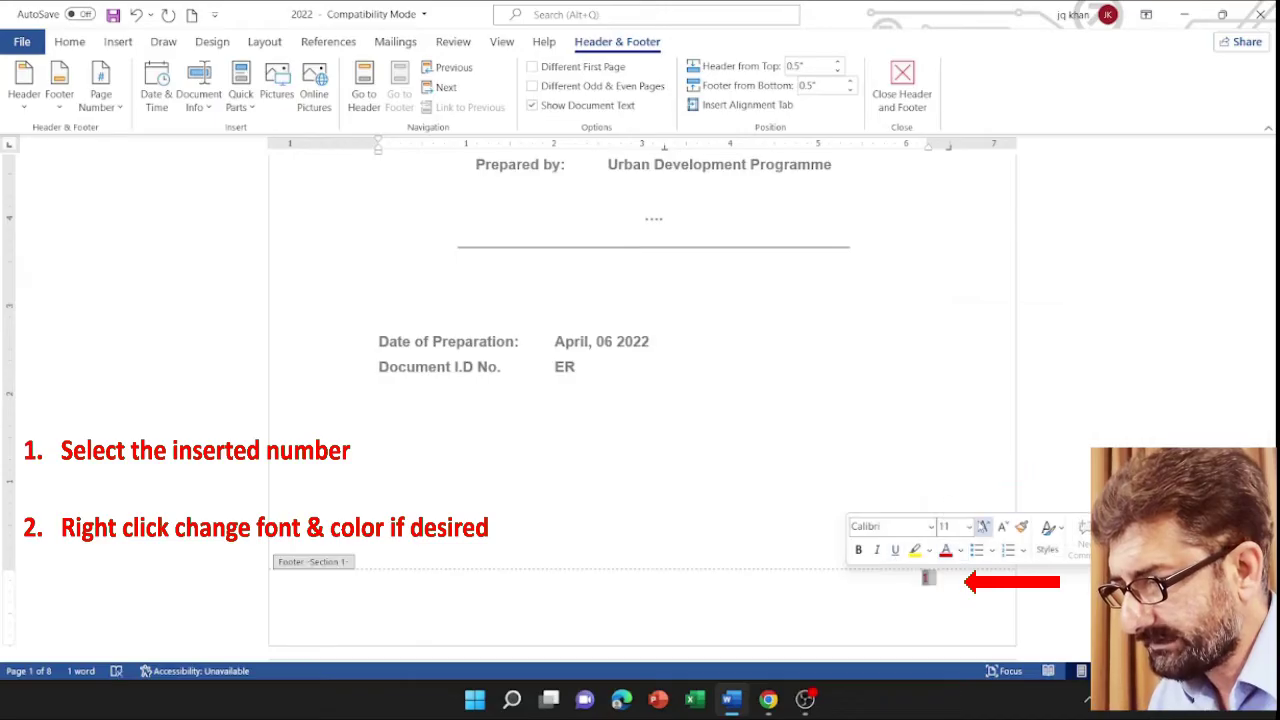
left_click(970, 527)
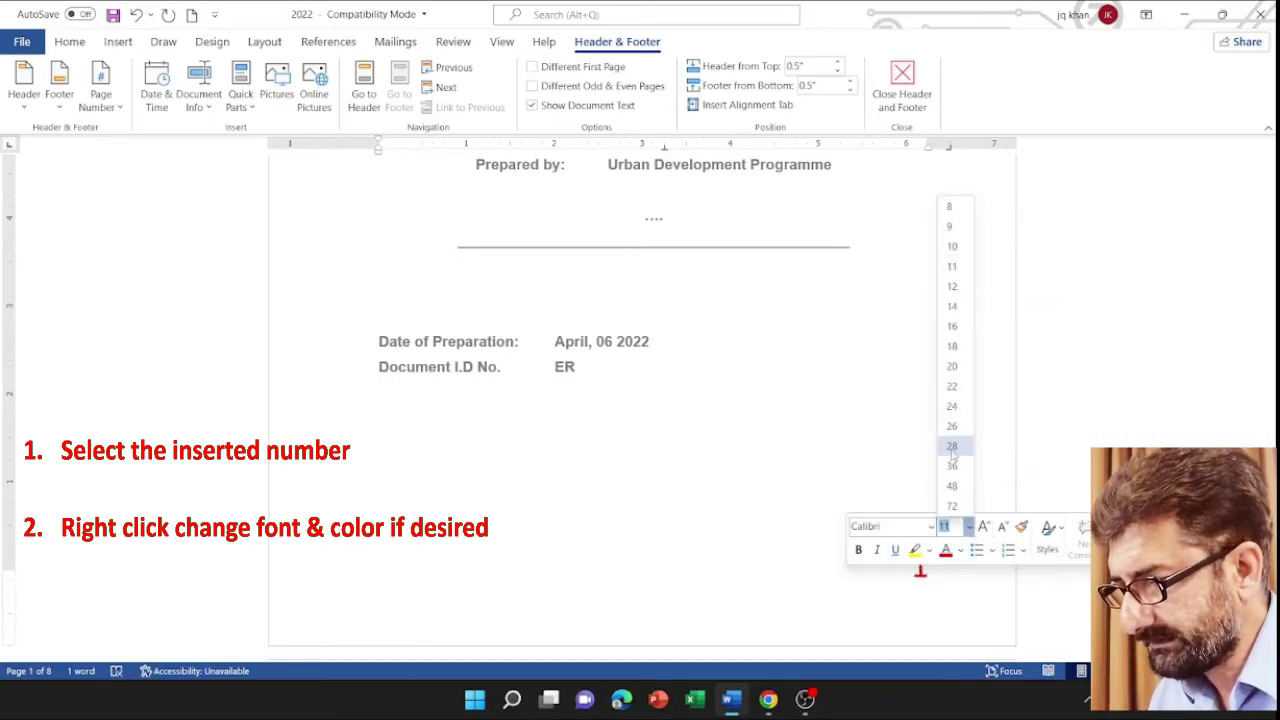
left_click(952, 446)
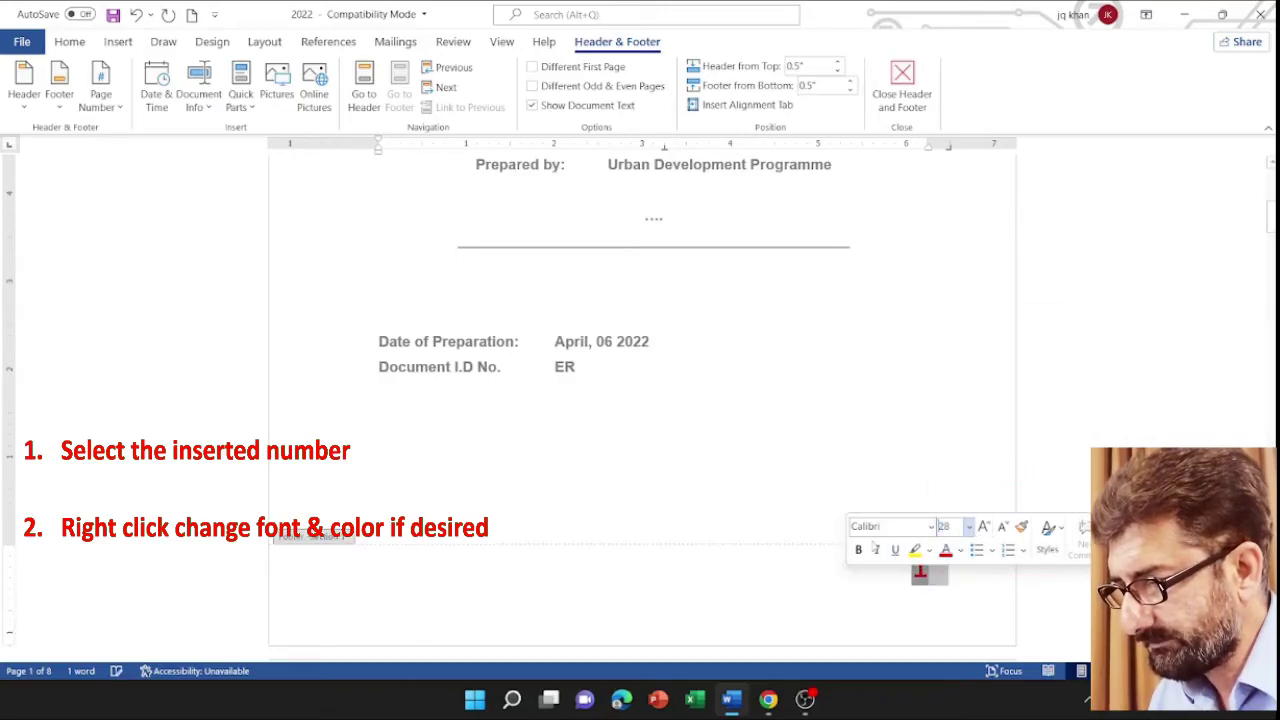
Close the footer and scroll through the report to confirm red numbers 1 through 5
double_click(855, 449)
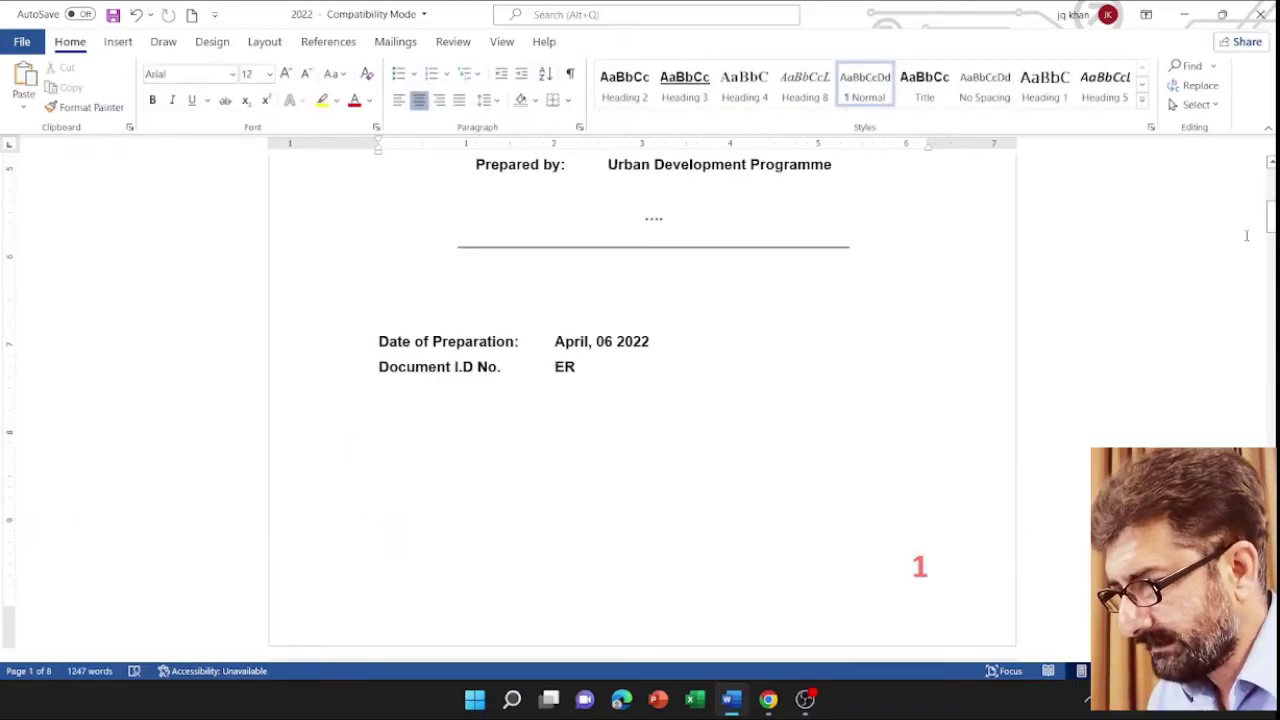
scroll(642, 400, "down", 15)
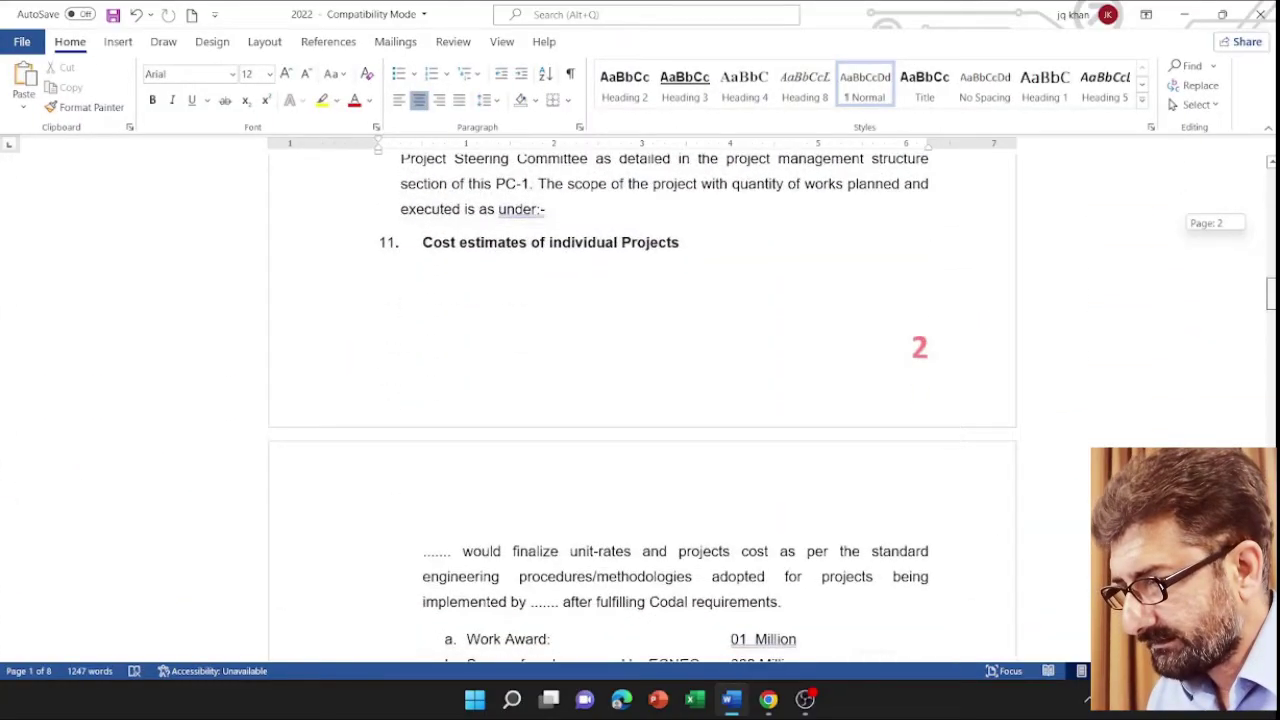
scroll(642, 400, "down", 15)
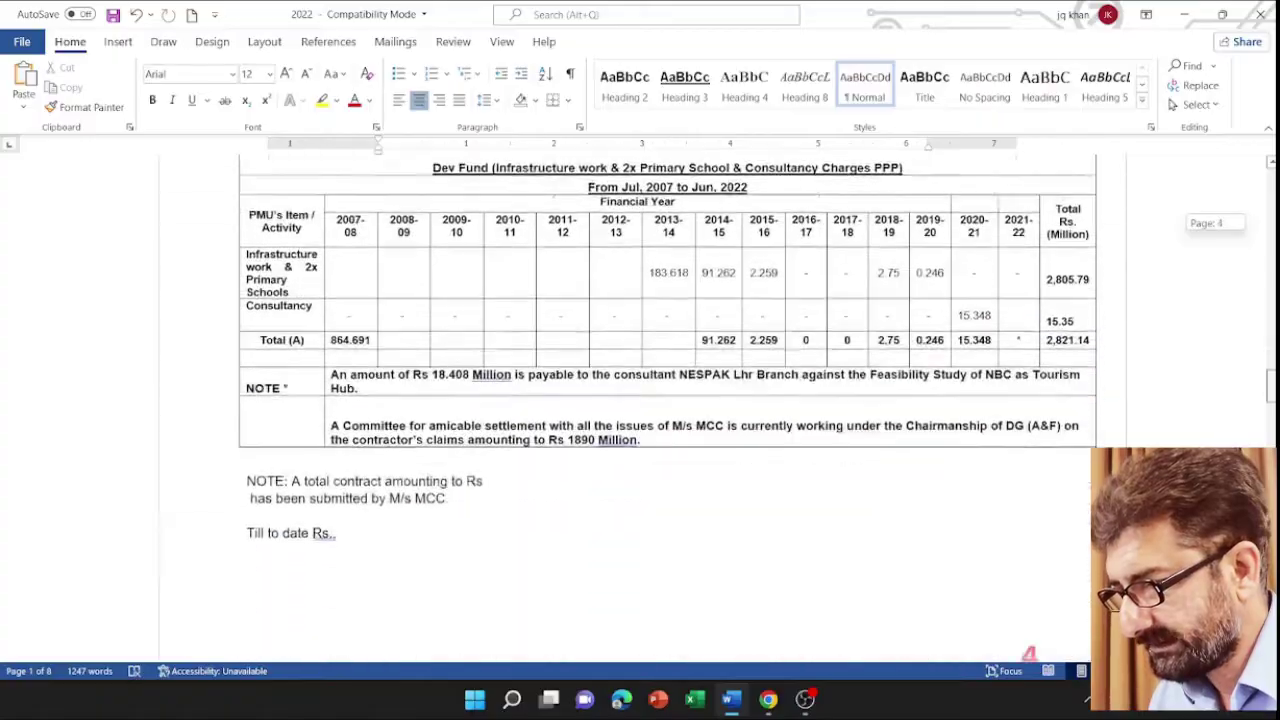
scroll(642, 400, "down", 15)
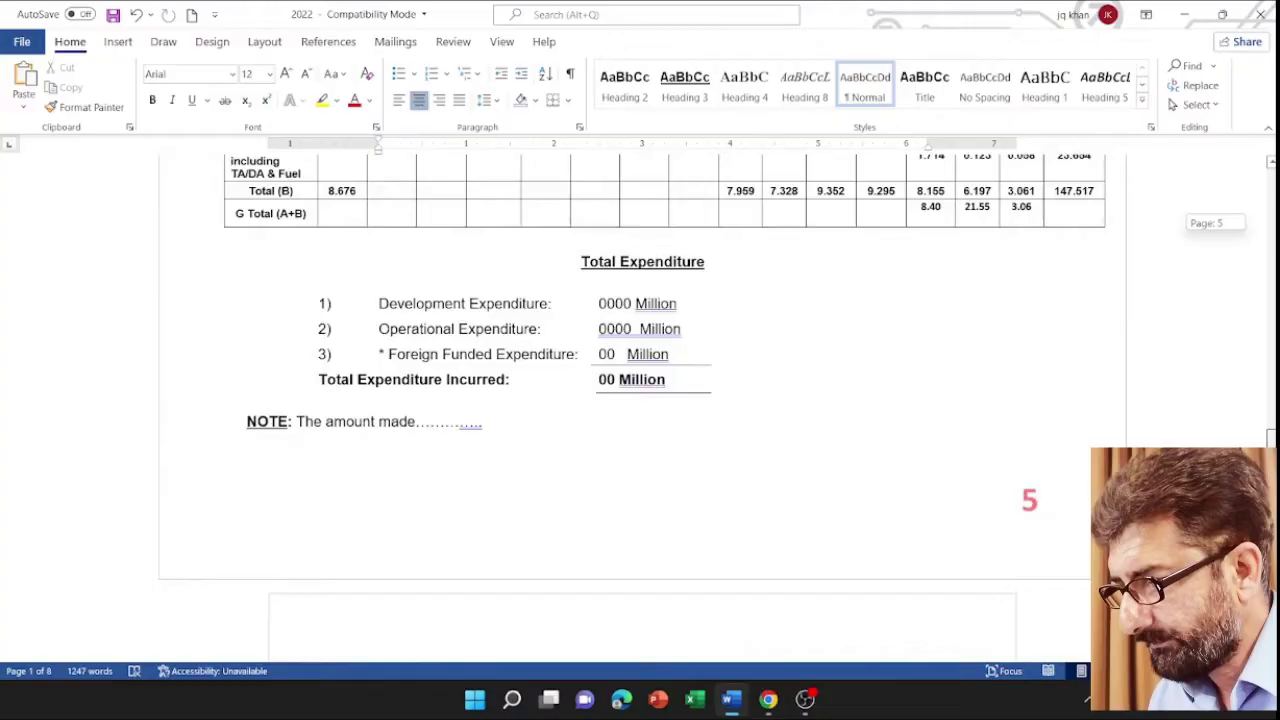
scroll(642, 400, "down", 5)
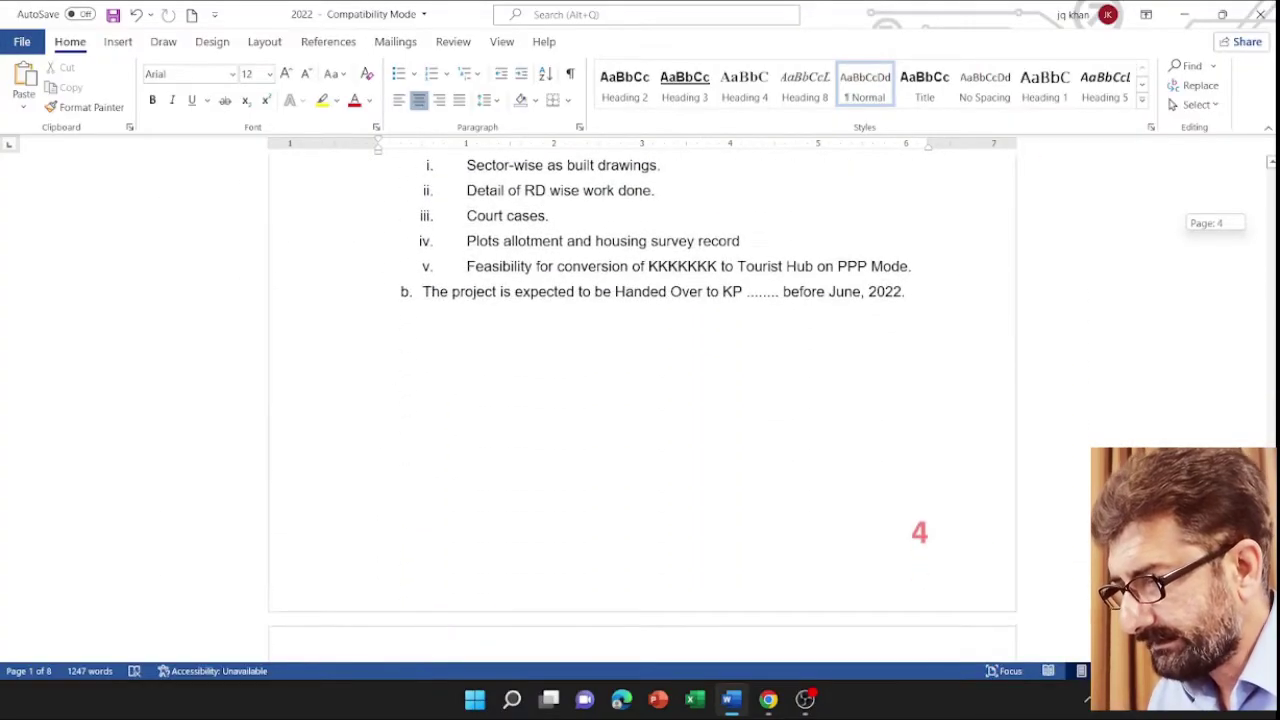
scroll(642, 400, "down", 15)
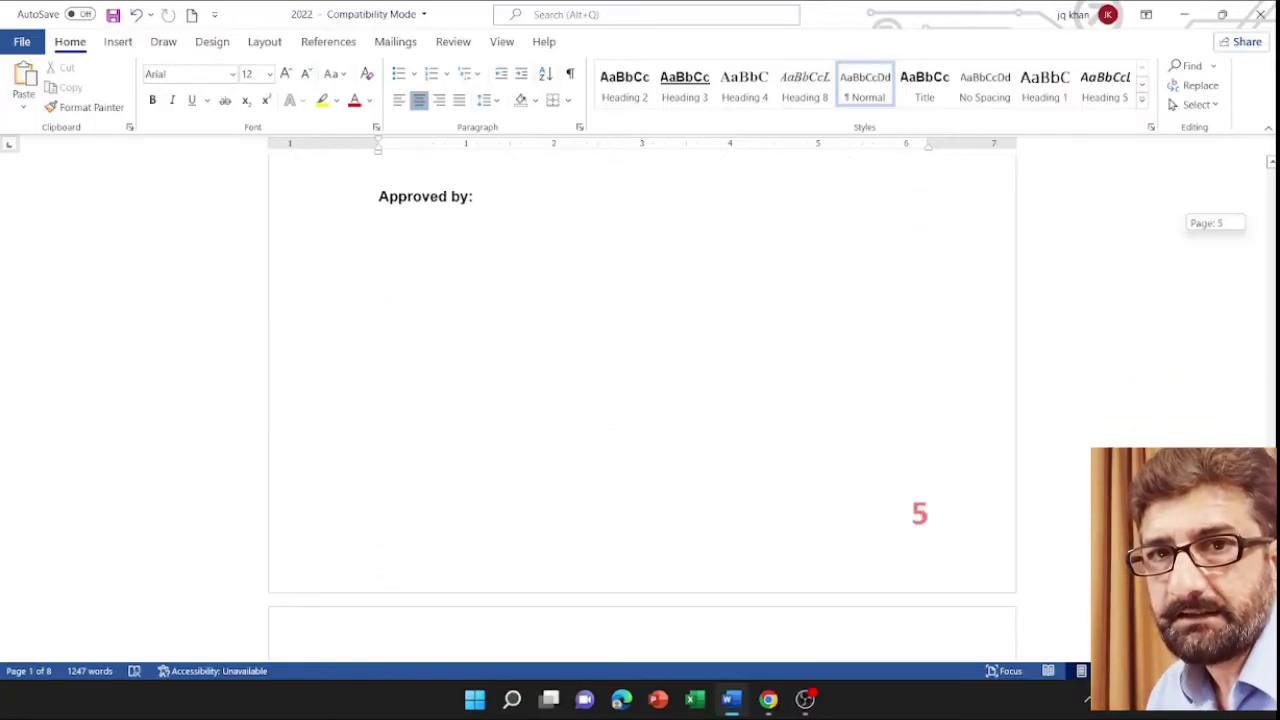
scroll(642, 400, "up", 15)
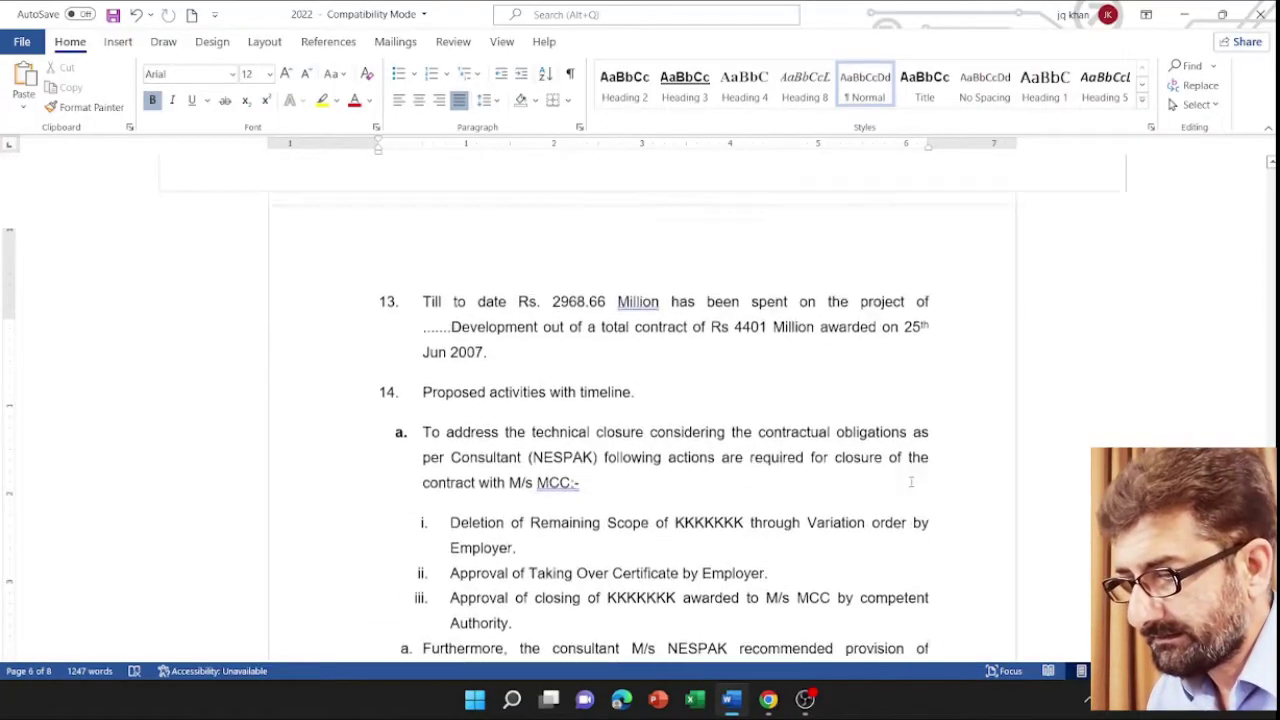
scroll(911, 485, "up", 2)
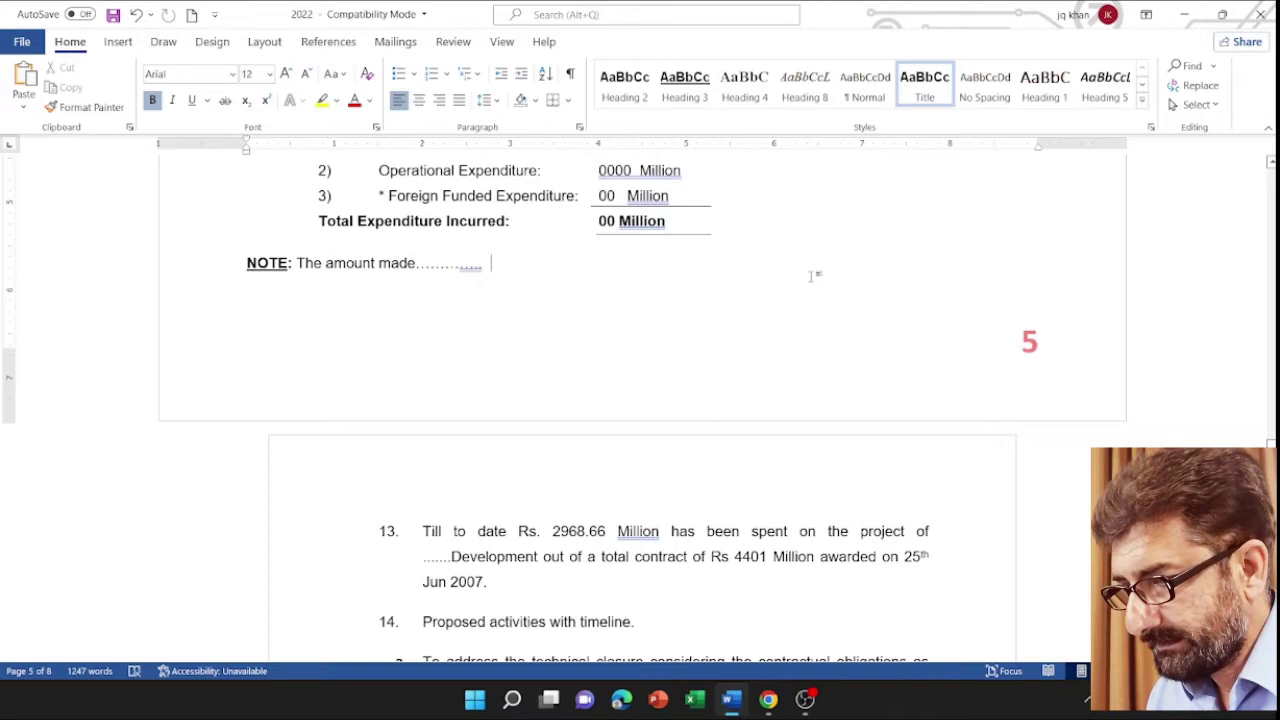
Check the section break with formatting marks, then open the page 6 footer and select the wrong number 4
left_click(569, 74)
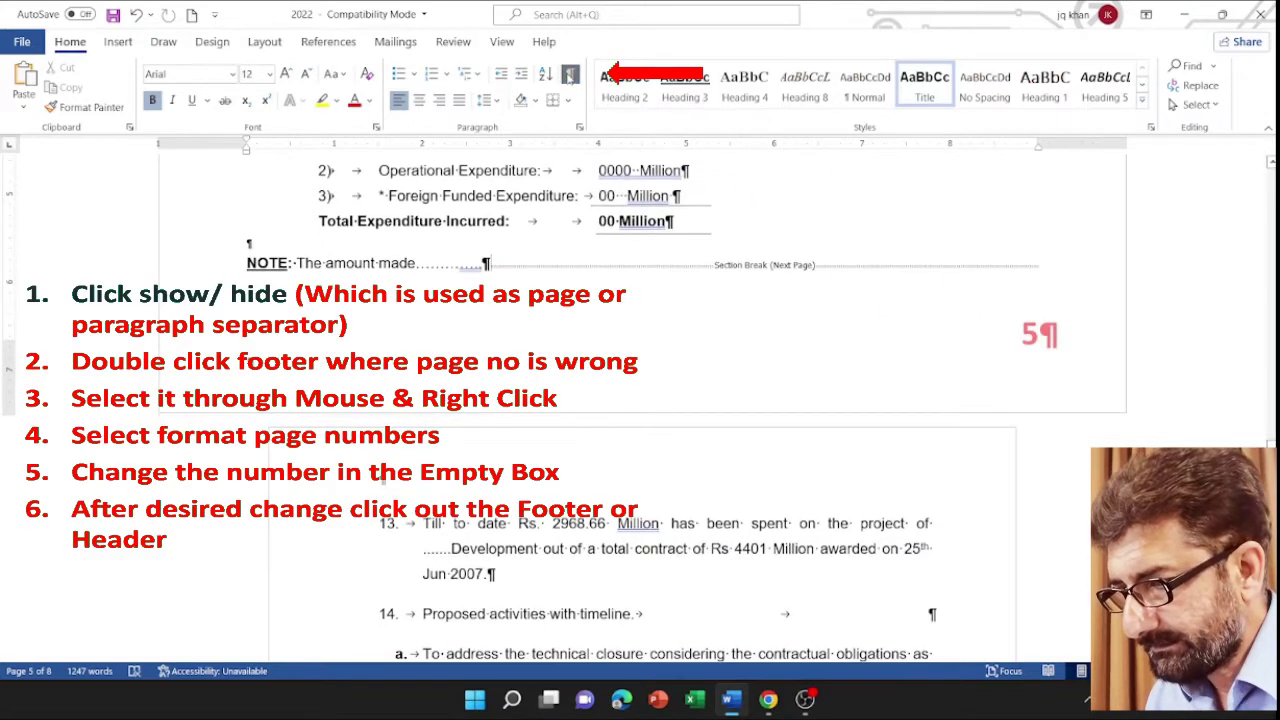
left_click(569, 74)
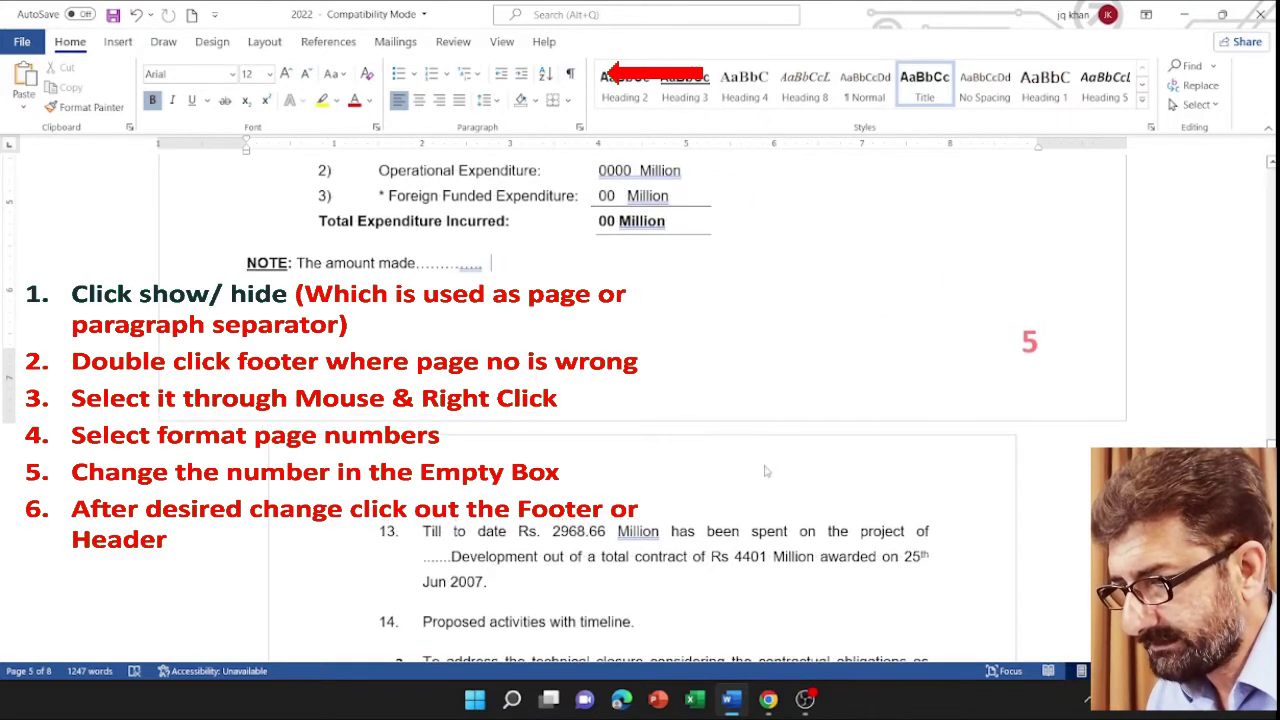
scroll(799, 511, "down", 12)
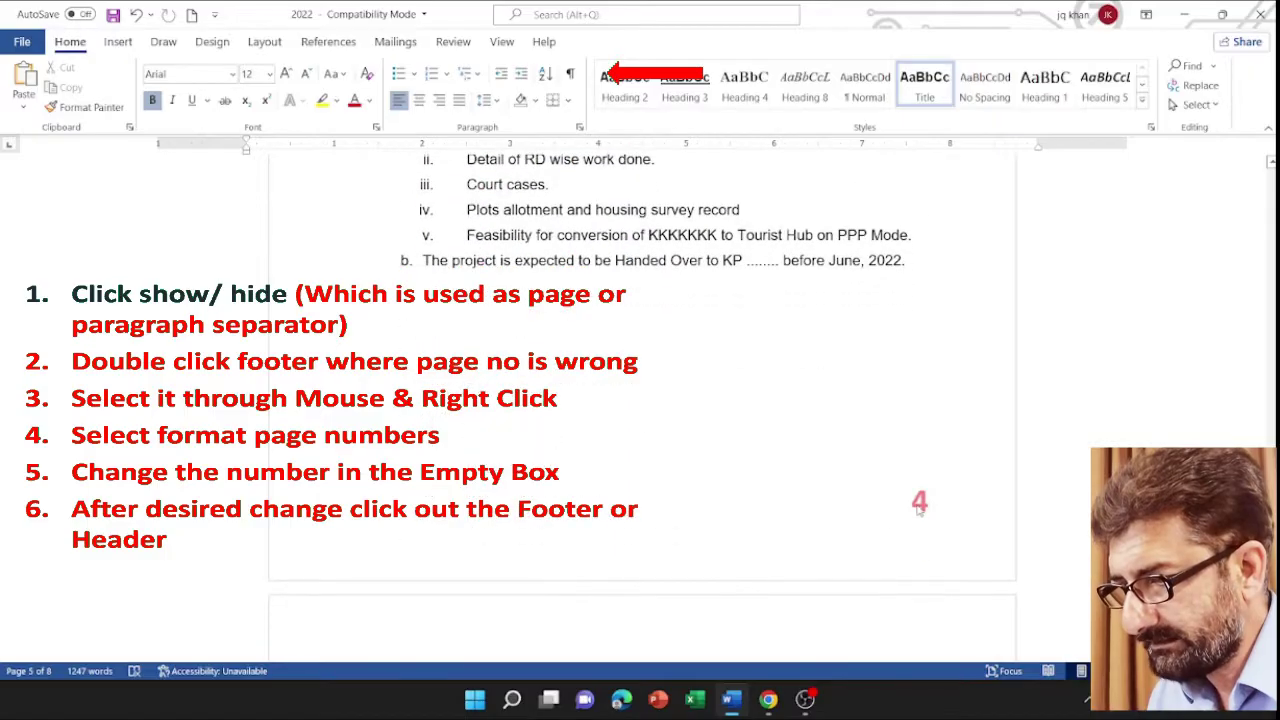
double_click(921, 503)
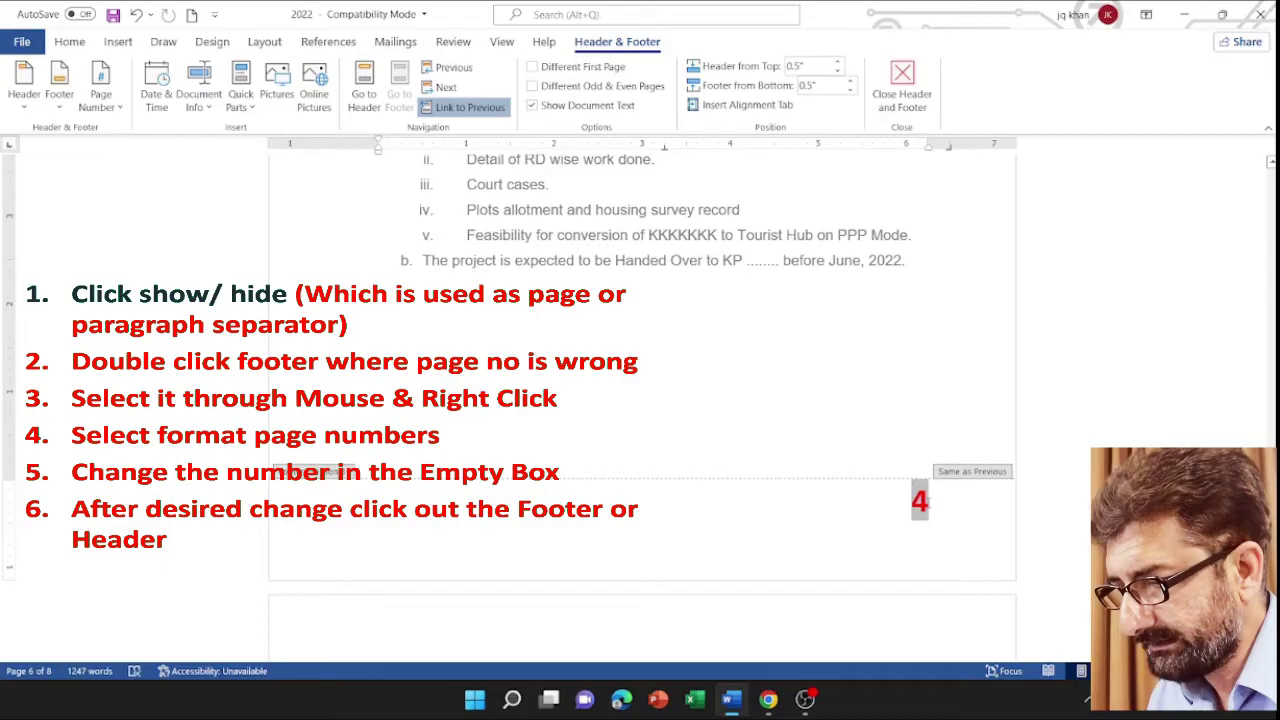
left_click_drag(921, 503, 907, 501)
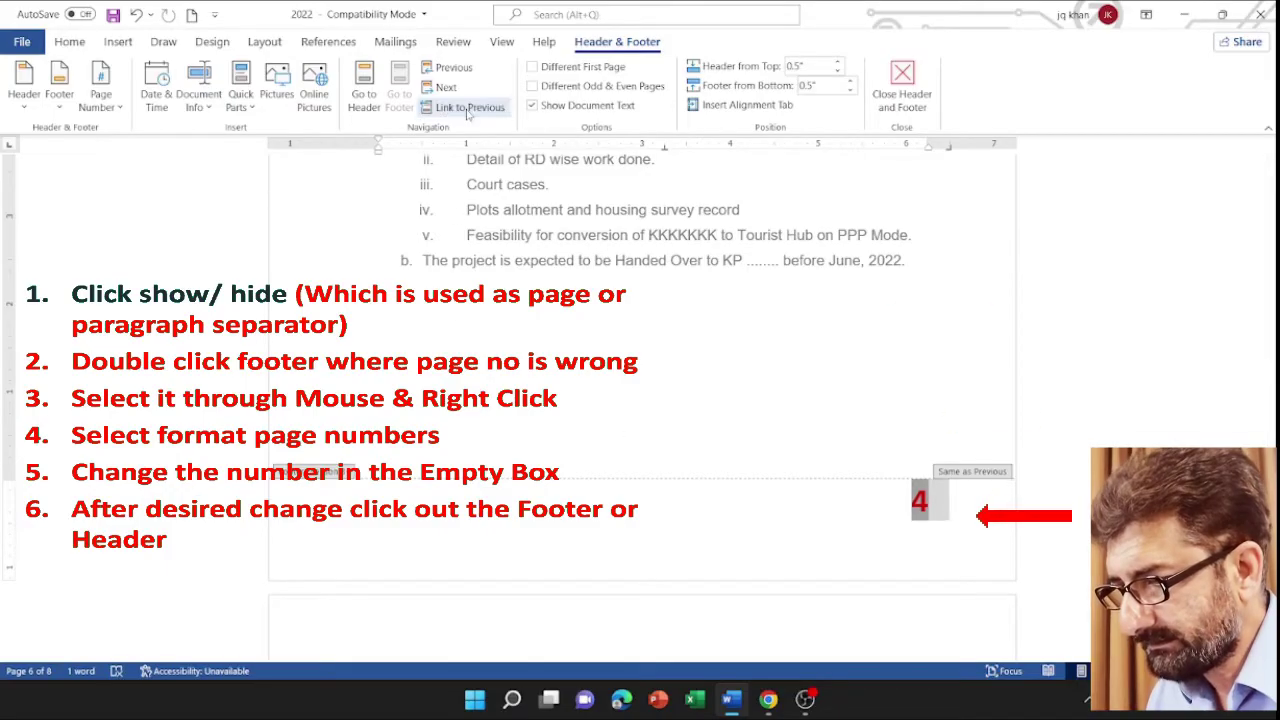
scroll(700, 435, "up", 1)
scroll(815, 467, "up", 10)
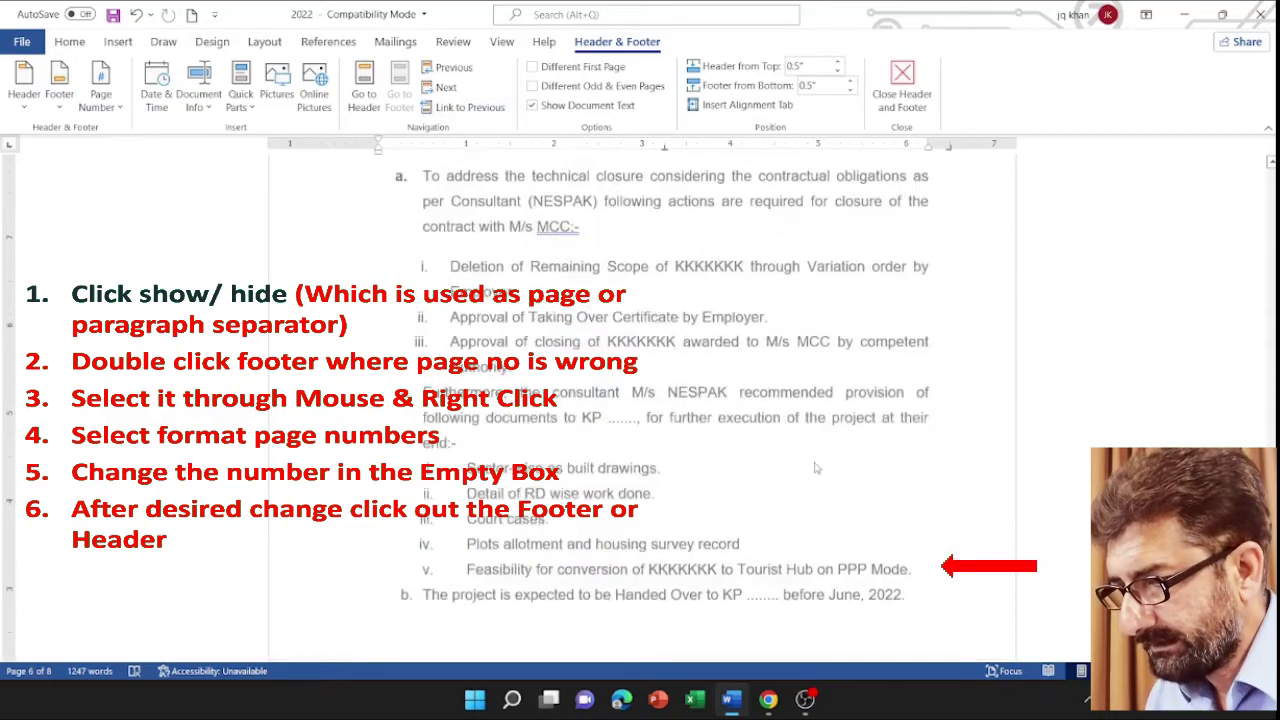
scroll(815, 463, "down", 10)
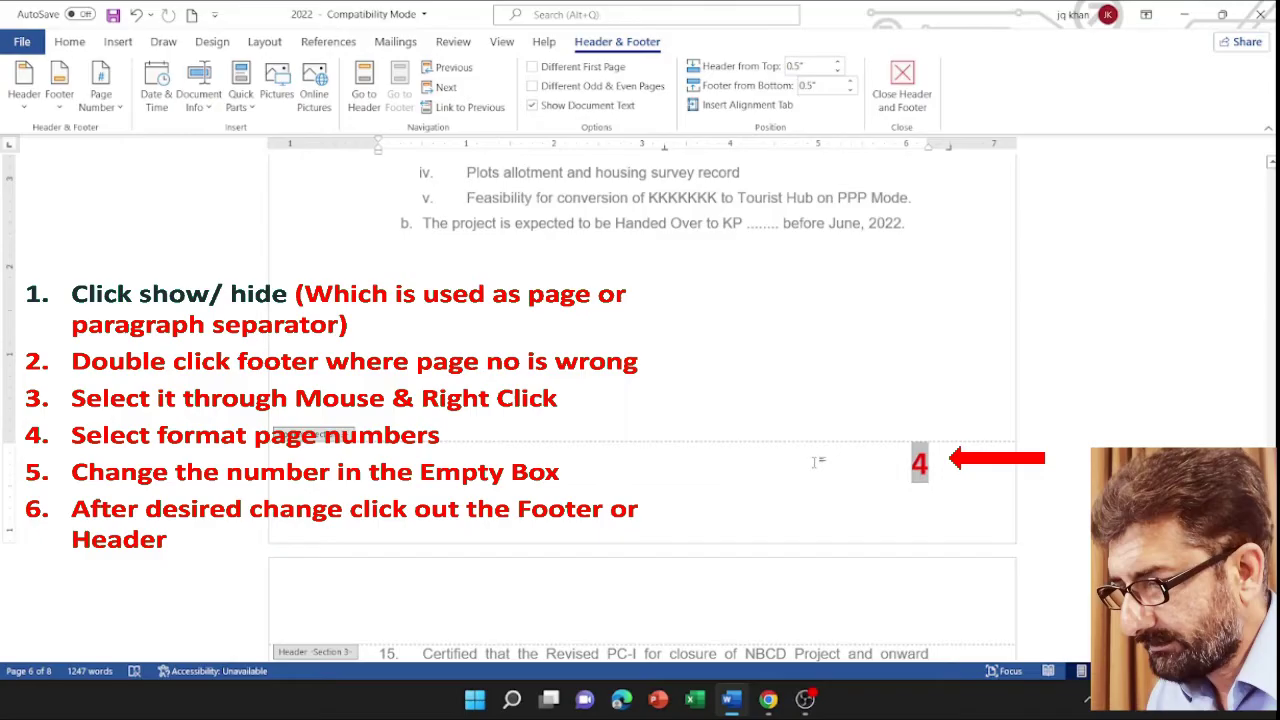
Restart the section's page numbering at 6 so the page 6 footer reads 6
right_click(922, 468)
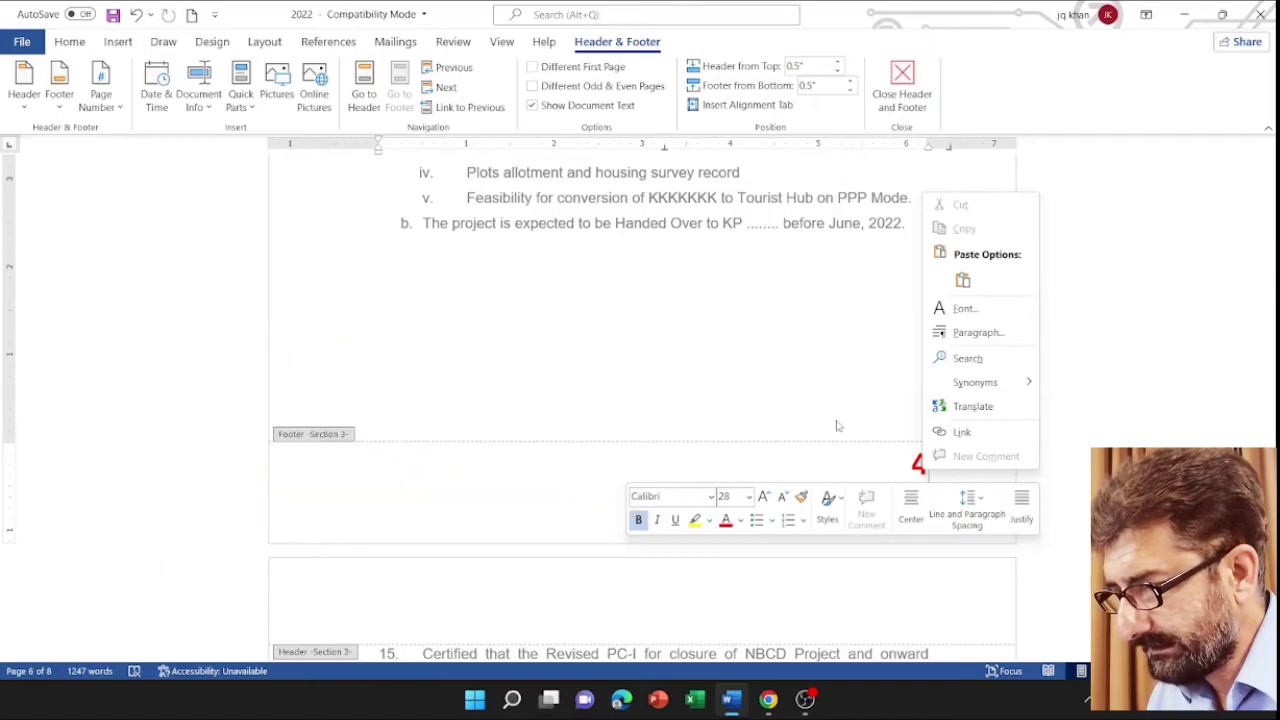
left_click(938, 461)
double_click(925, 462)
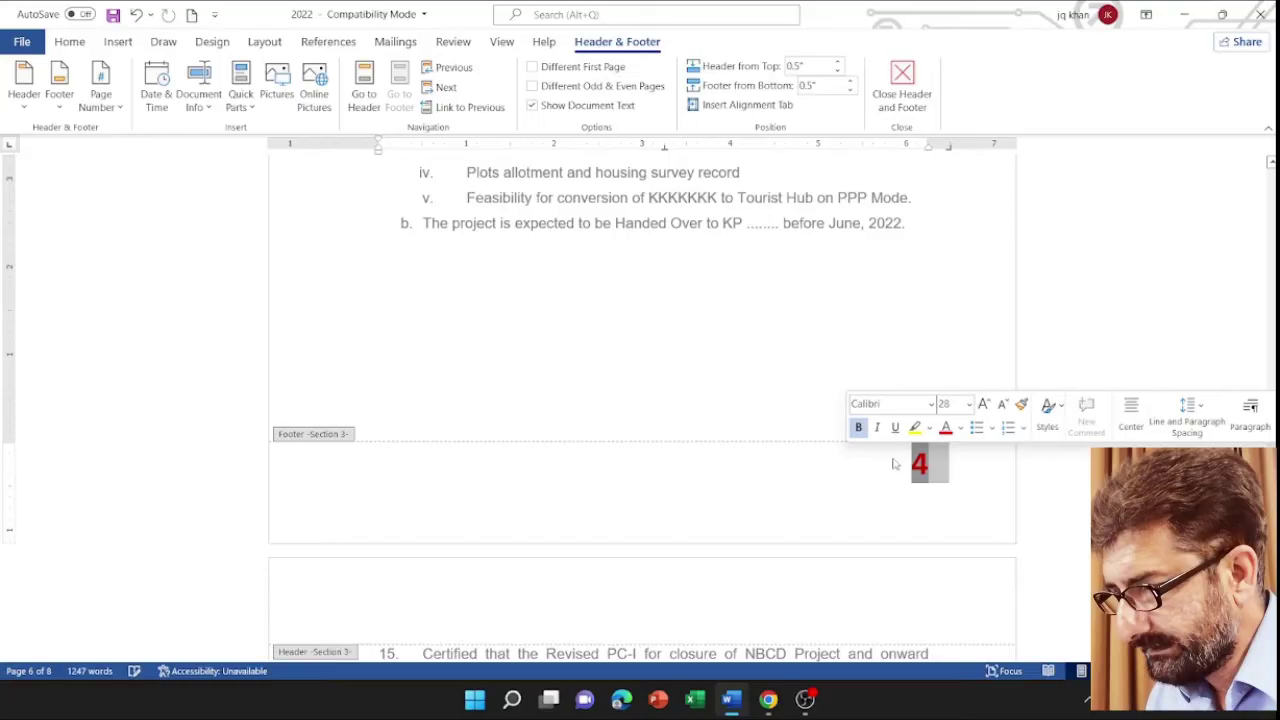
right_click(928, 461)
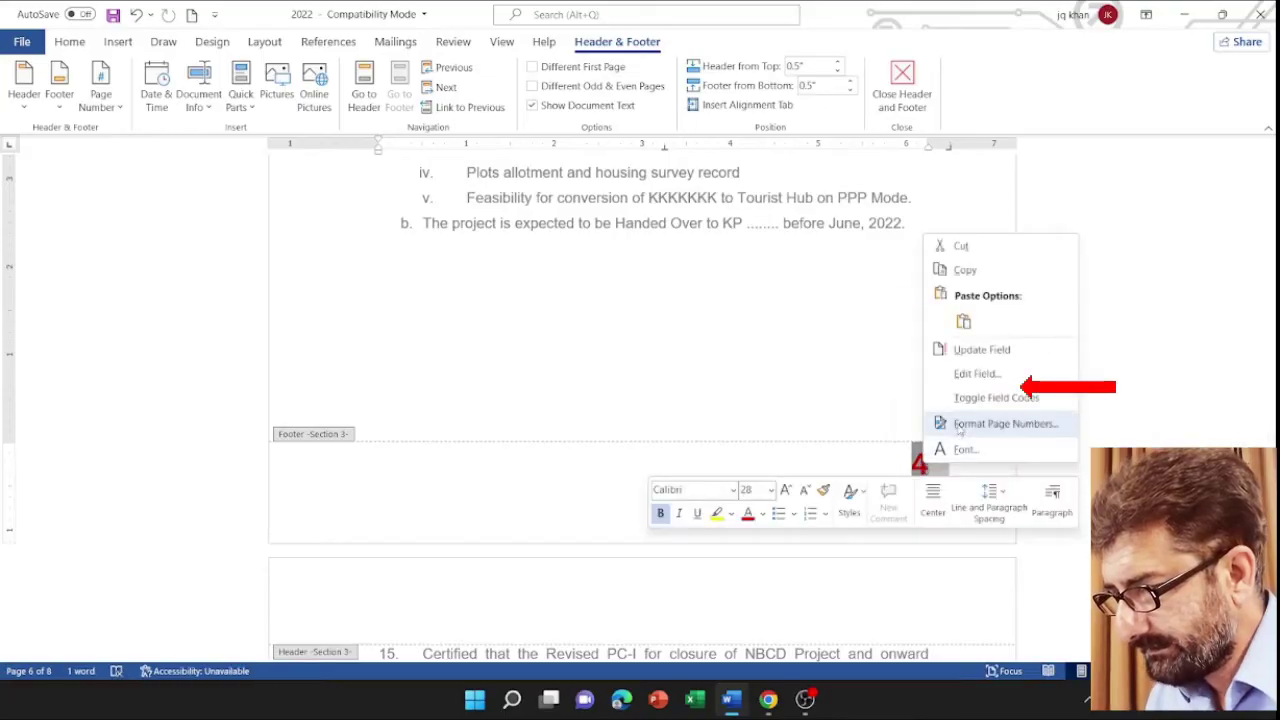
left_click(960, 423)
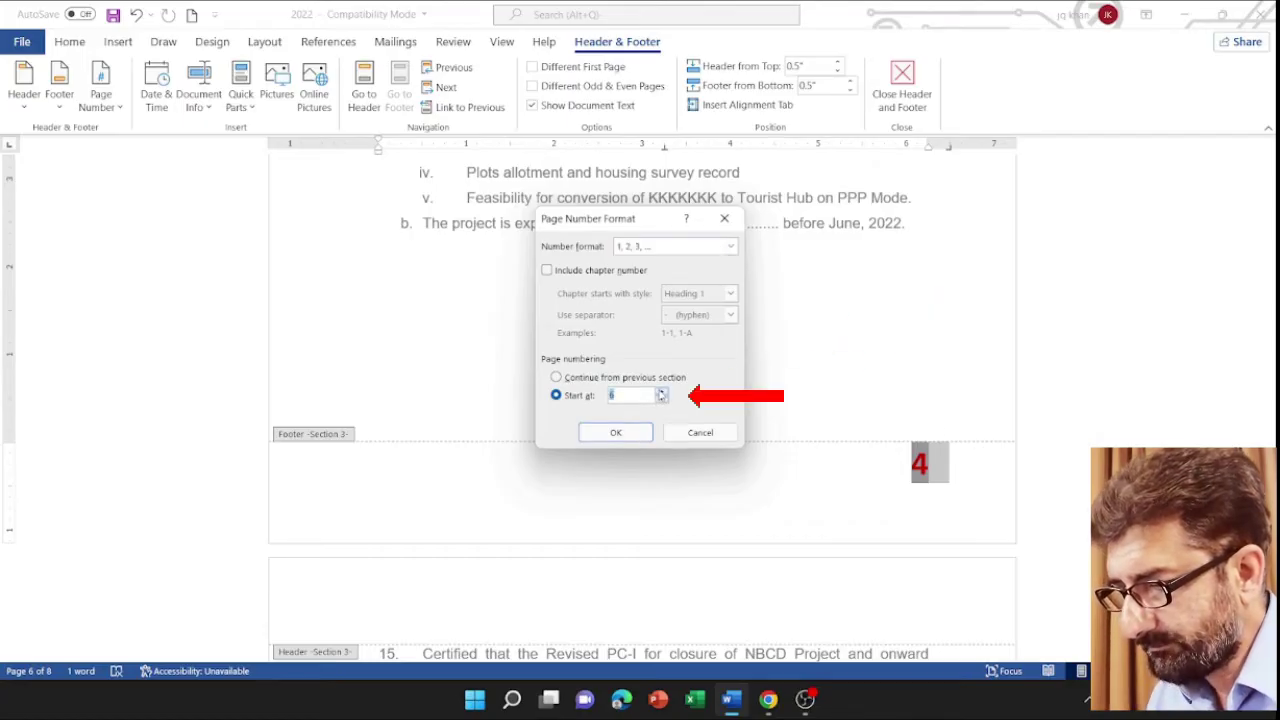
left_click(616, 432)
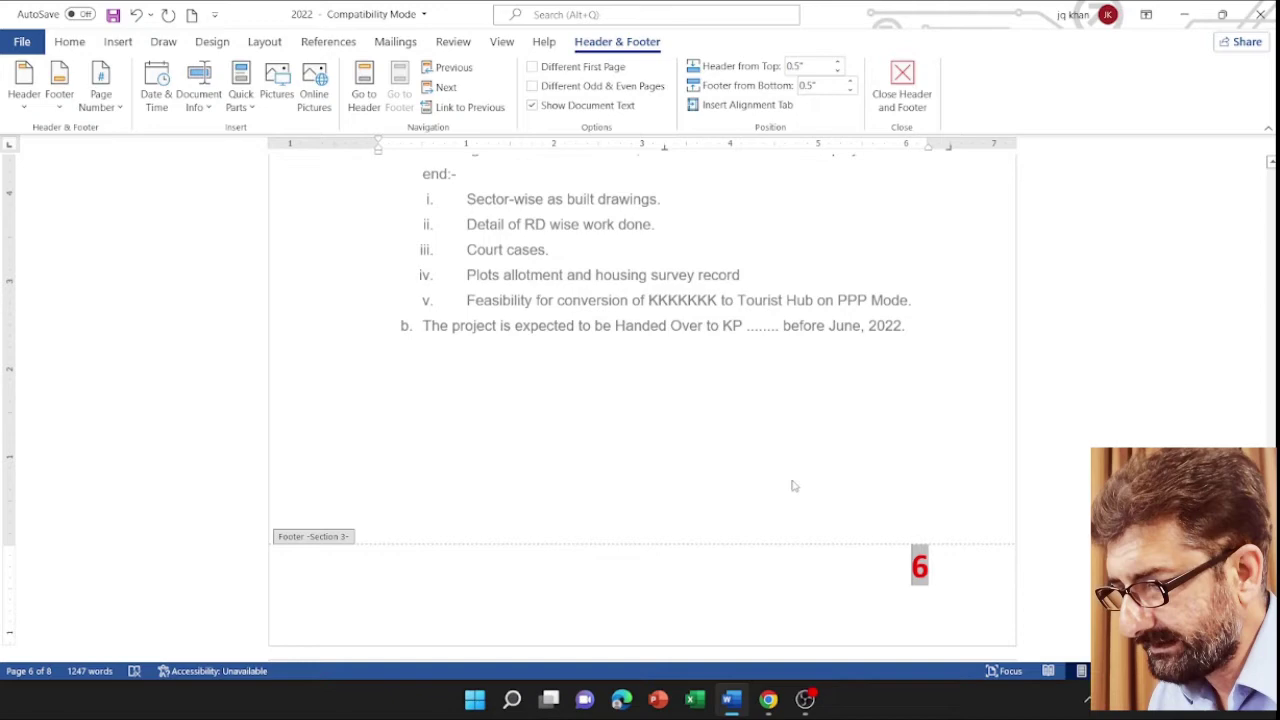
Check the numbers on pages 5–8 and close footer editing
scroll(810, 475, "up", 7)
scroll(810, 472, "down", 8)
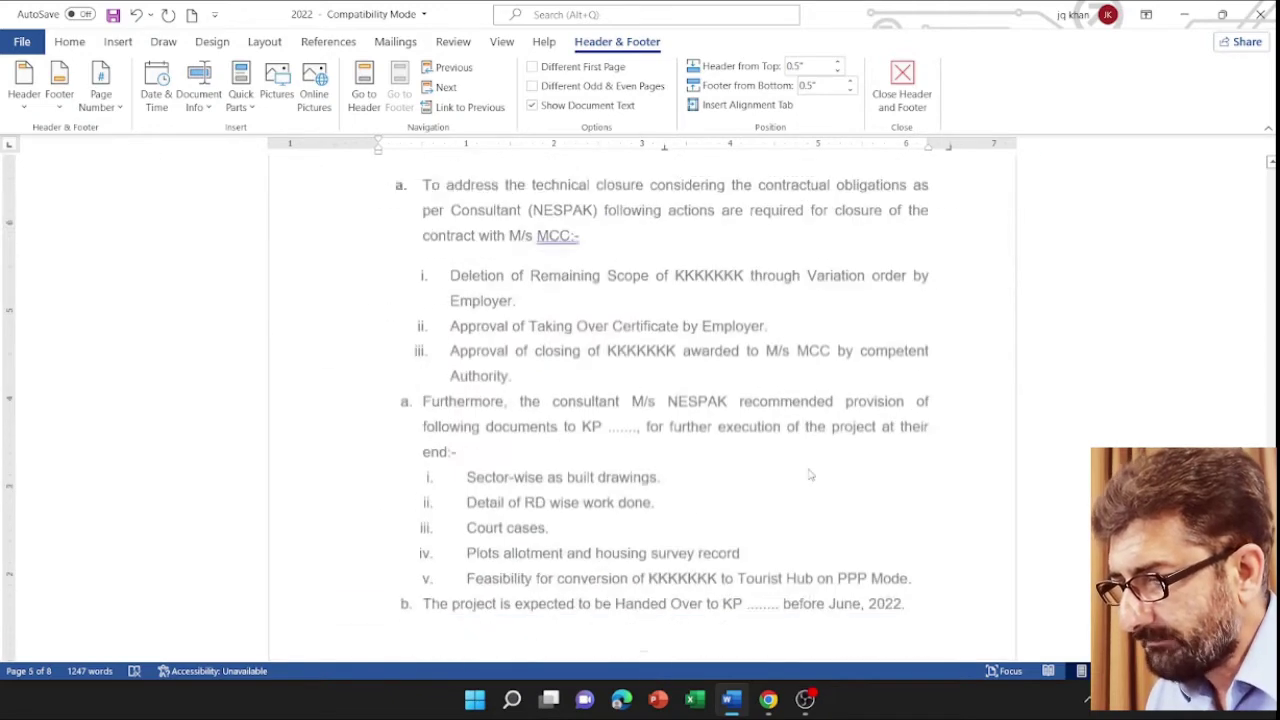
scroll(810, 470, "down", 9)
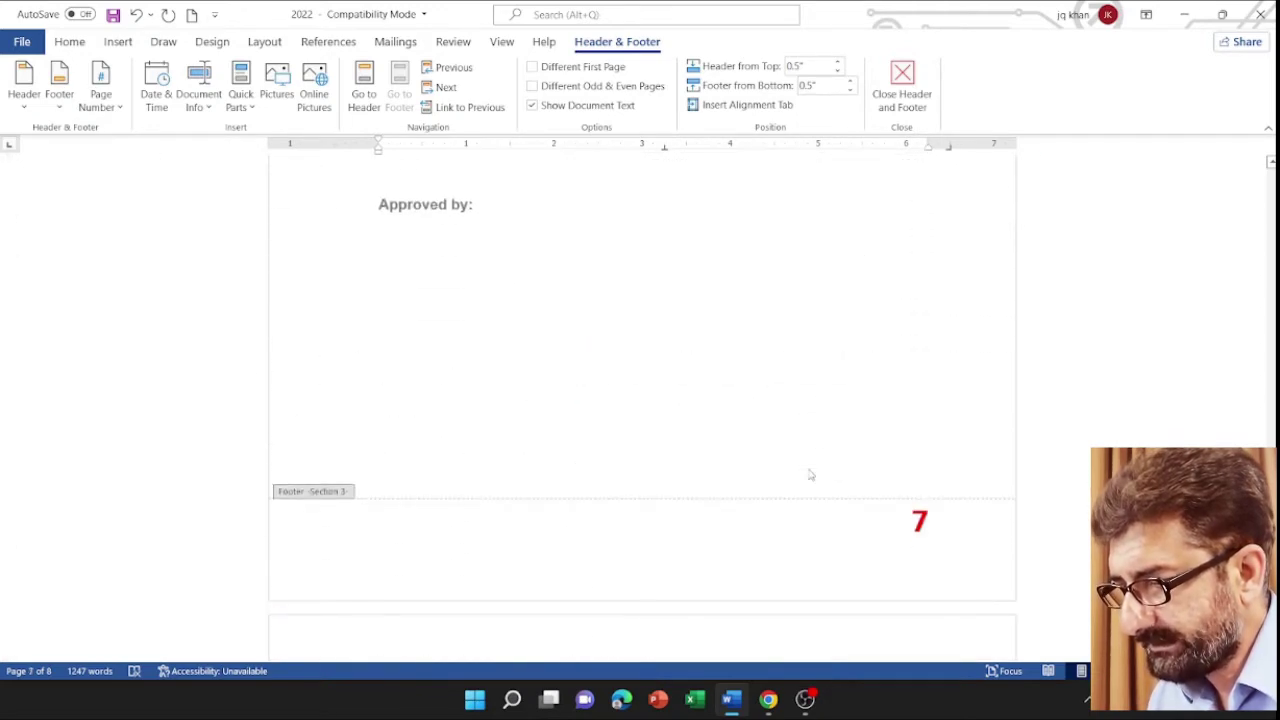
scroll(810, 472, "up", 3)
scroll(810, 475, "up", 3)
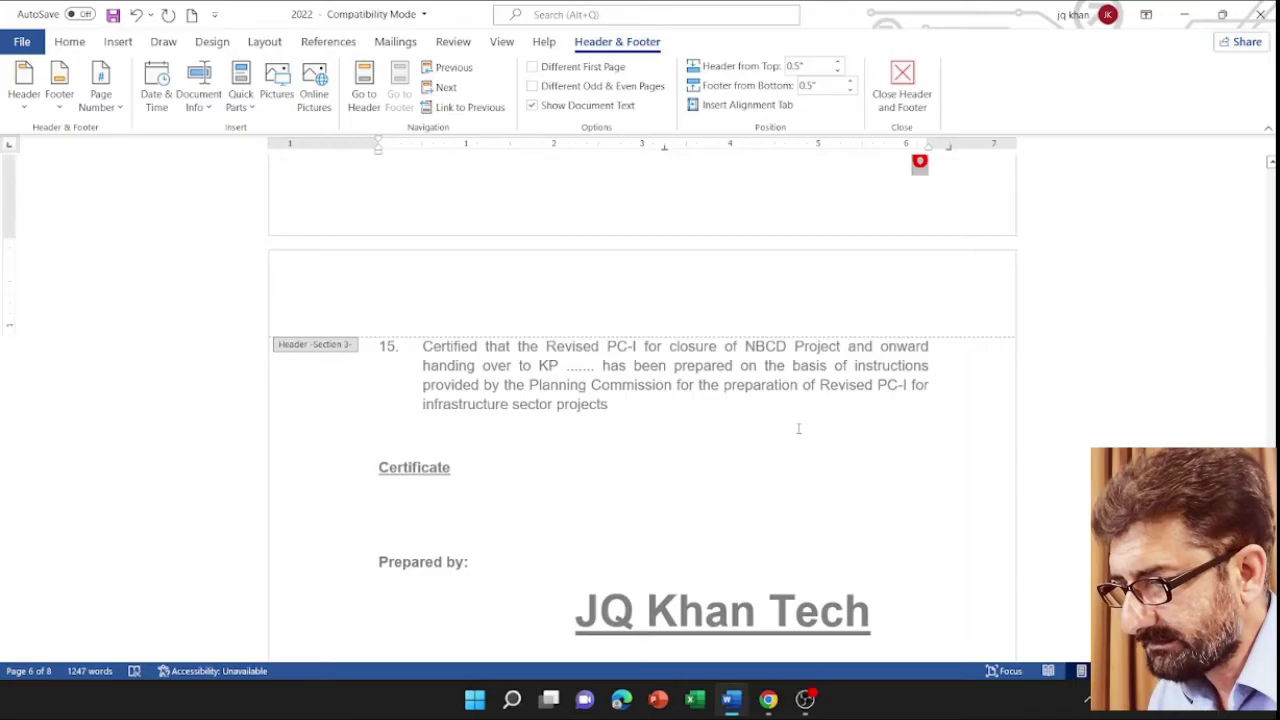
scroll(799, 430, "up", 3)
double_click(800, 374)
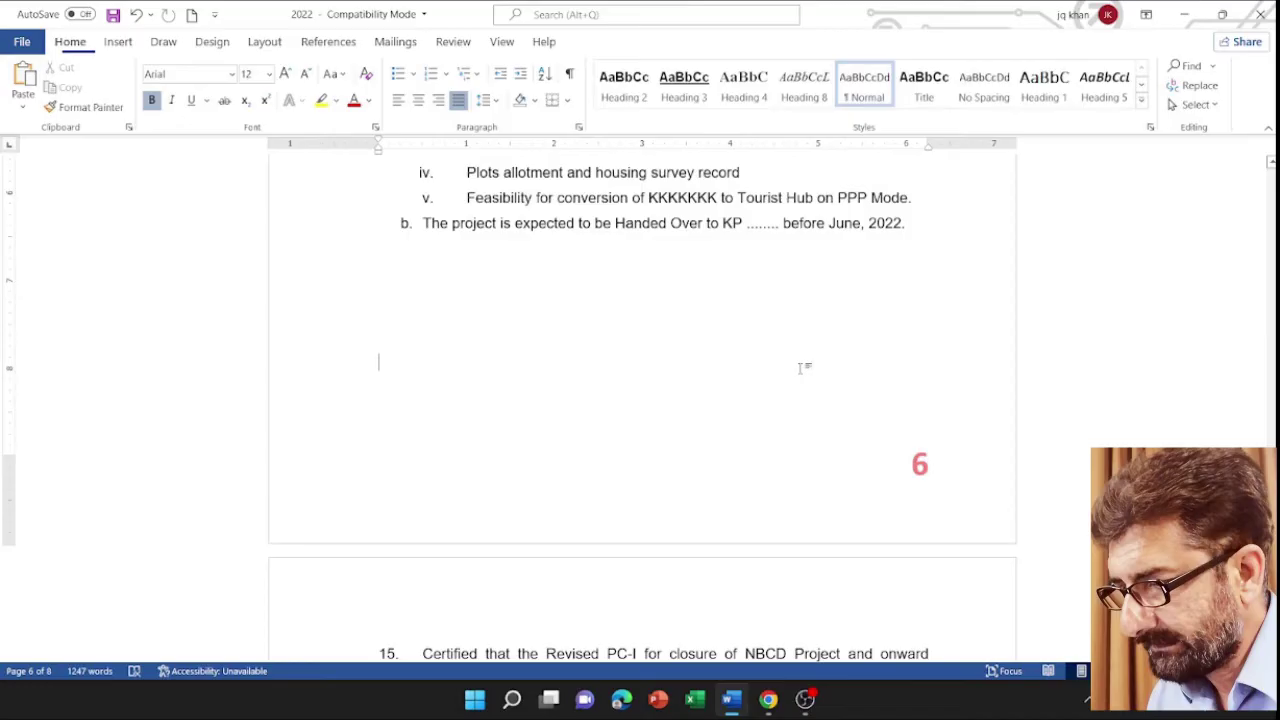
Open Print preview showing pages 6 and 7 with red footer numbers 6 and 7
scroll(801, 385, "down", 10)
scroll(801, 387, "down", 10)
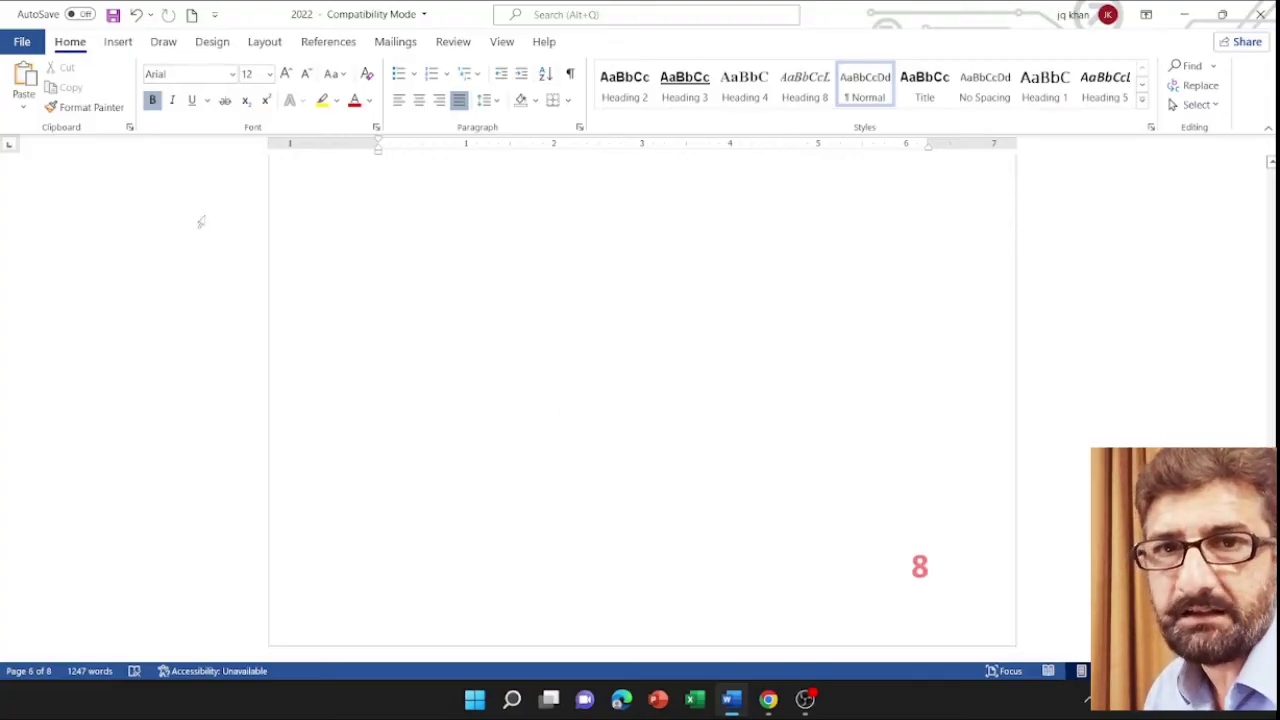
scroll(546, 480, "up", 15)
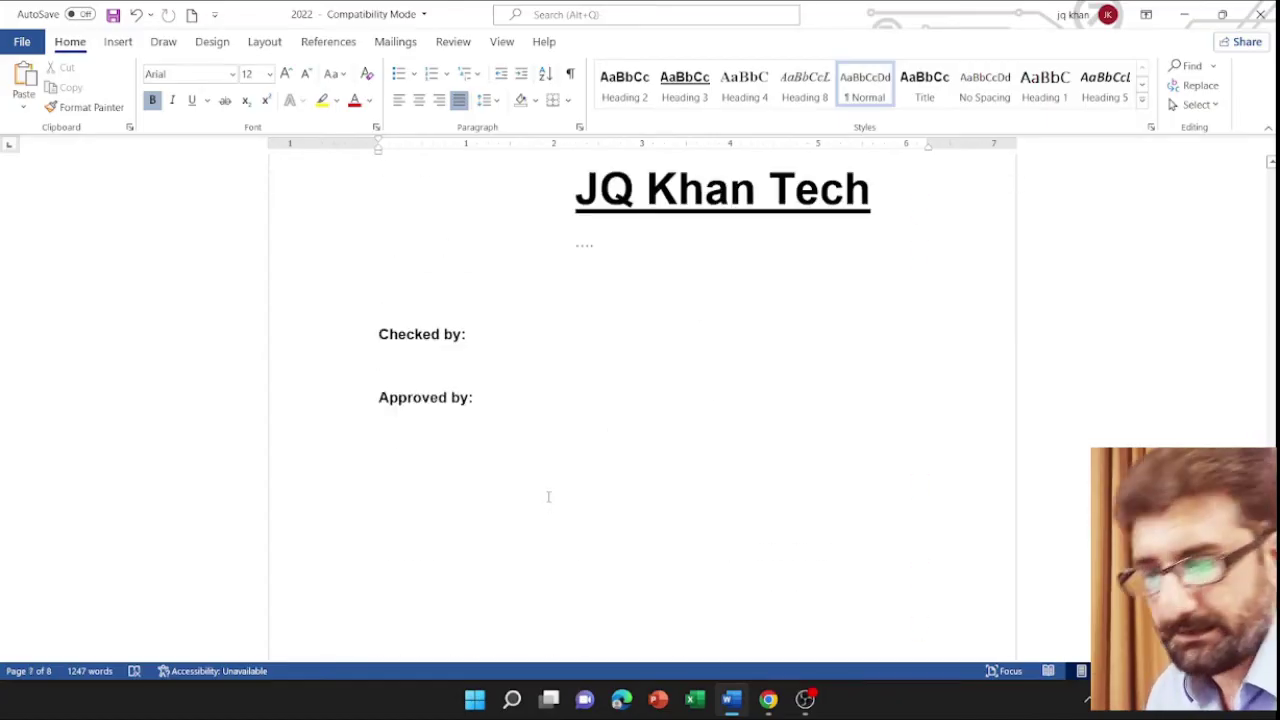
key("ctrl+p")
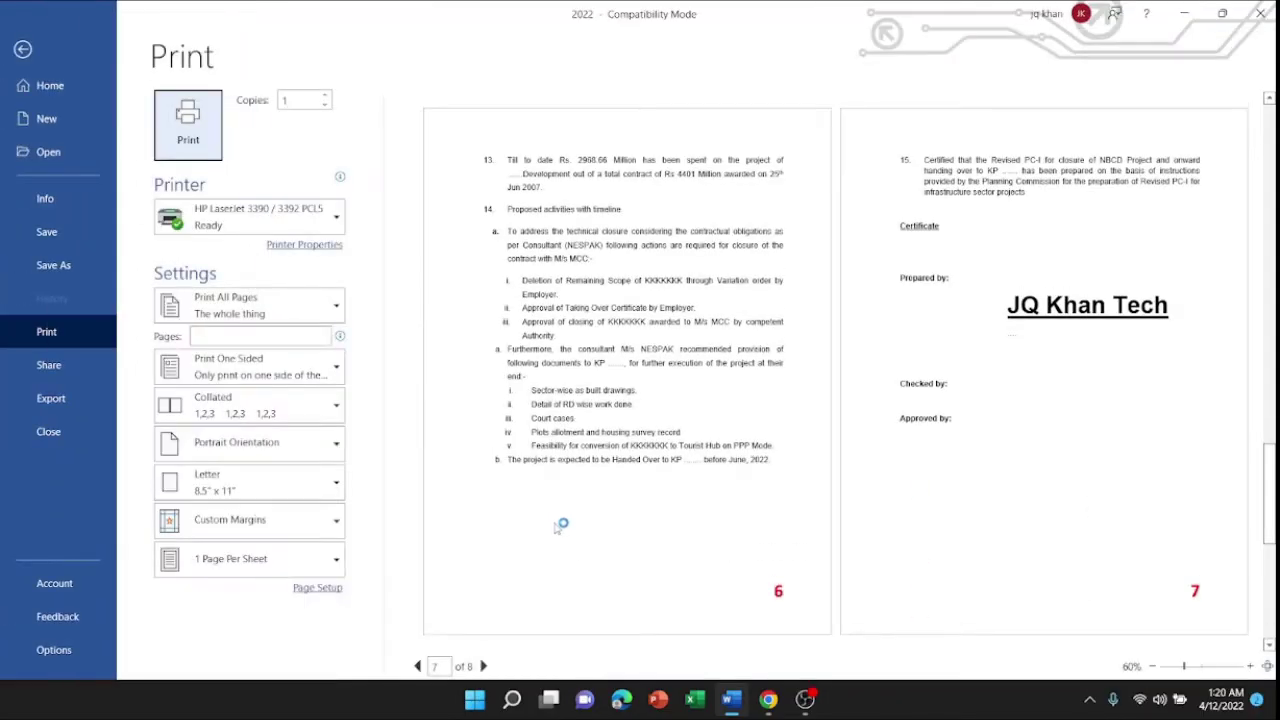
Page back to the start of the preview and check page numbers through page 5, then exit with Esc
left_click(418, 666)
left_click(418, 666)
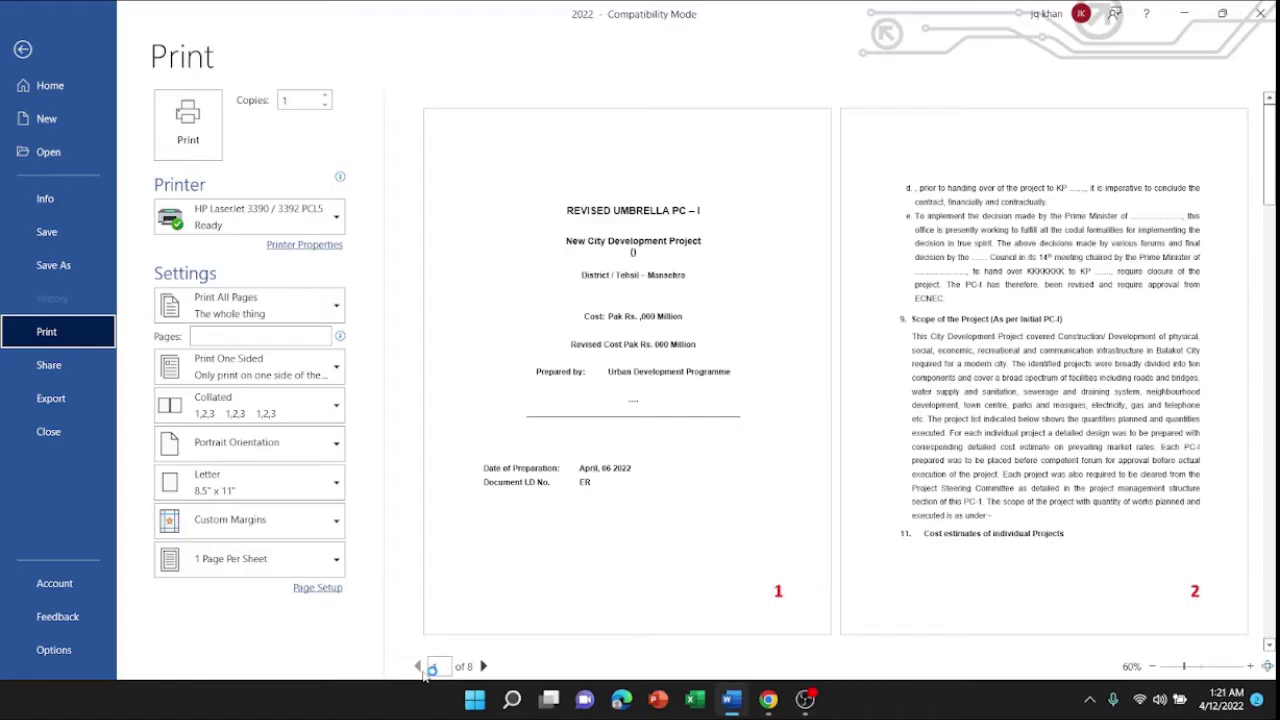
left_click(483, 666)
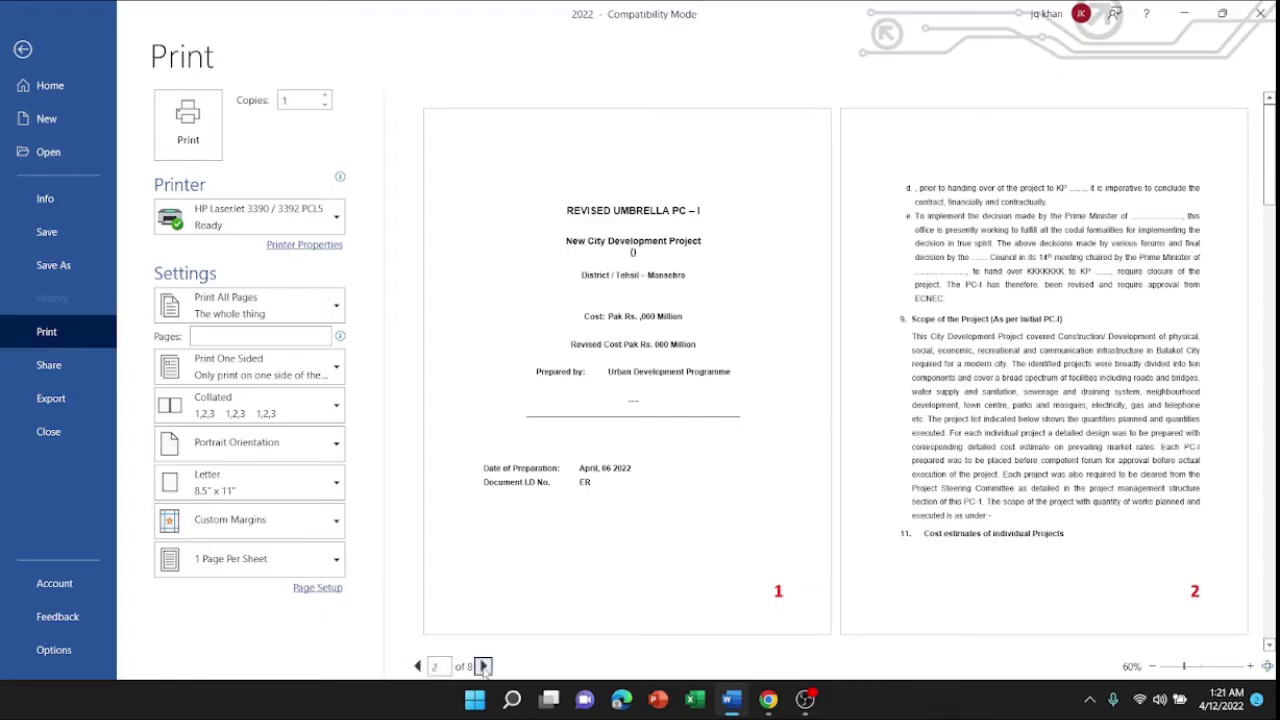
left_click(483, 666)
left_click(483, 666)
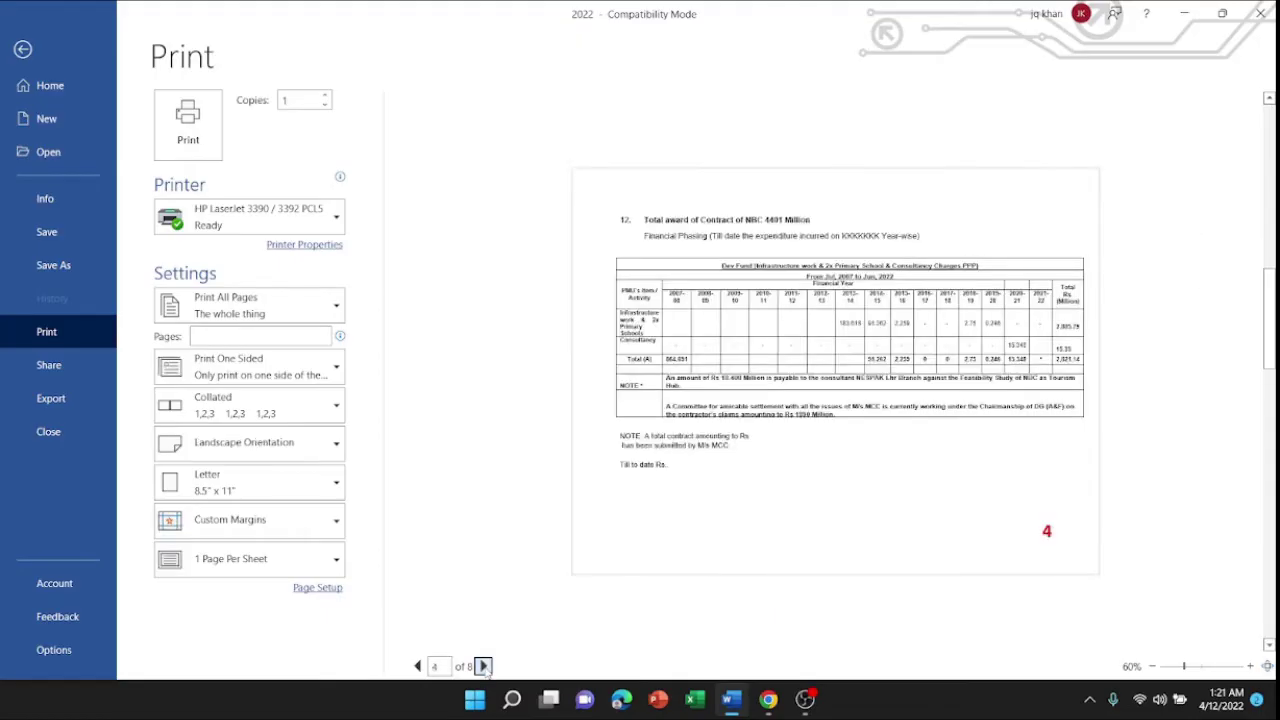
left_click(483, 666)
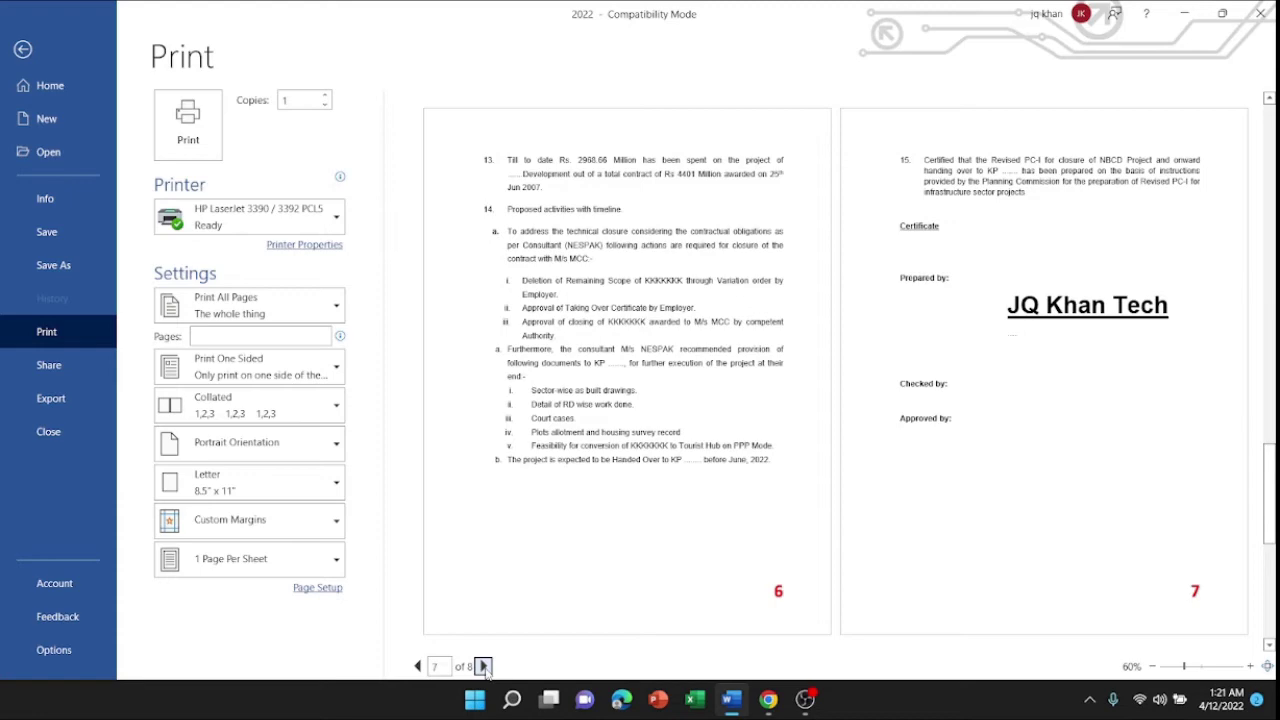
key("Escape")
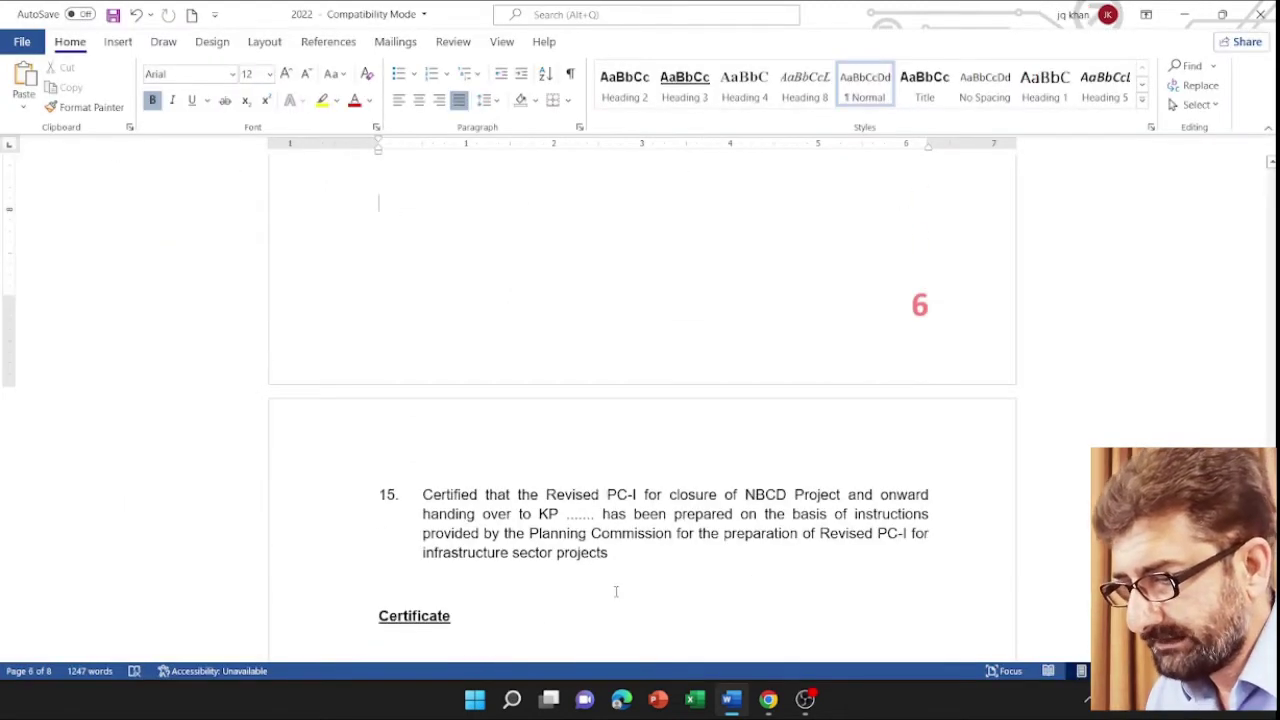
Scroll through pages 5–7 to review the red footer numbers and find page 6
scroll(616, 592, "down", 8)
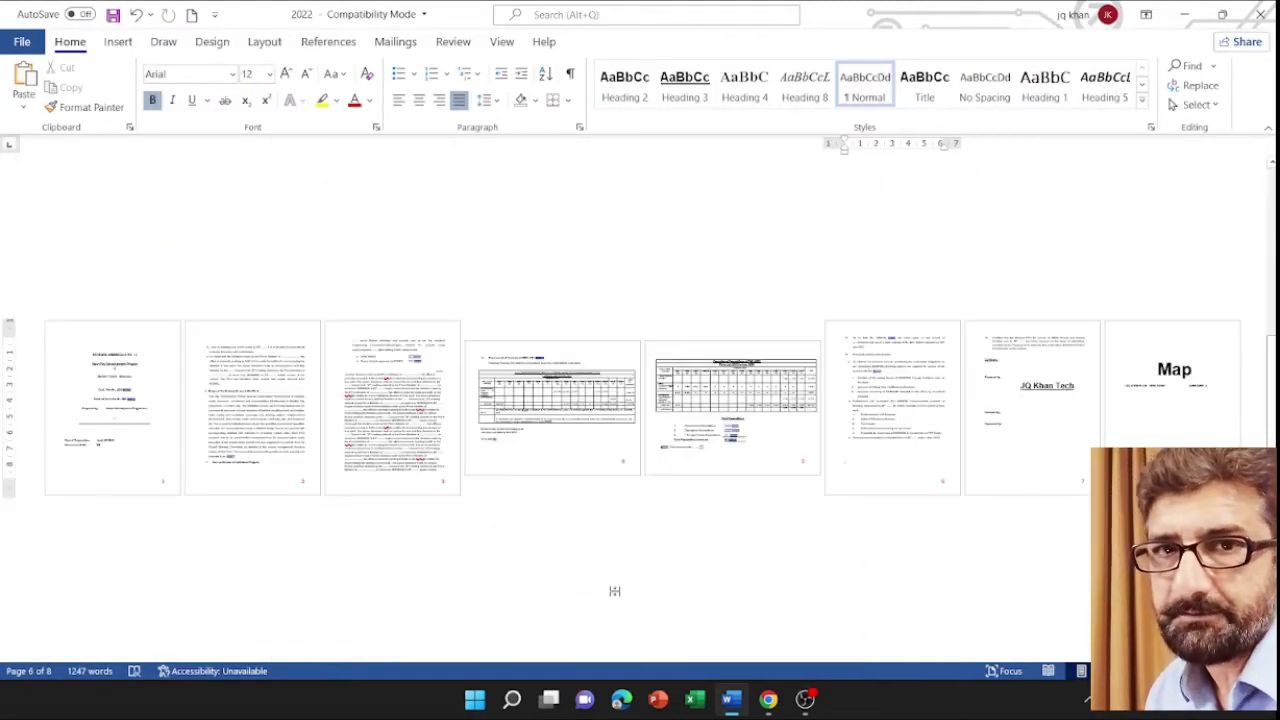
scroll(615, 591, "up", 4)
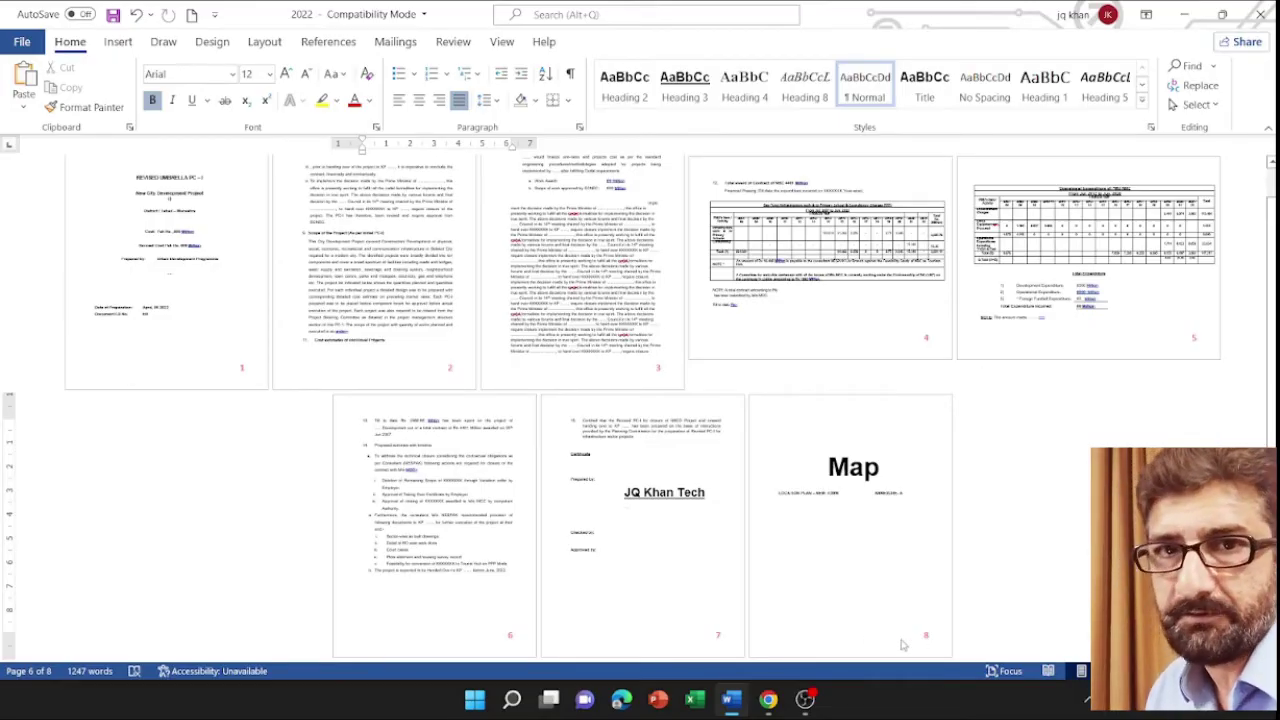
scroll(893, 645, "up", 6, "ctrl")
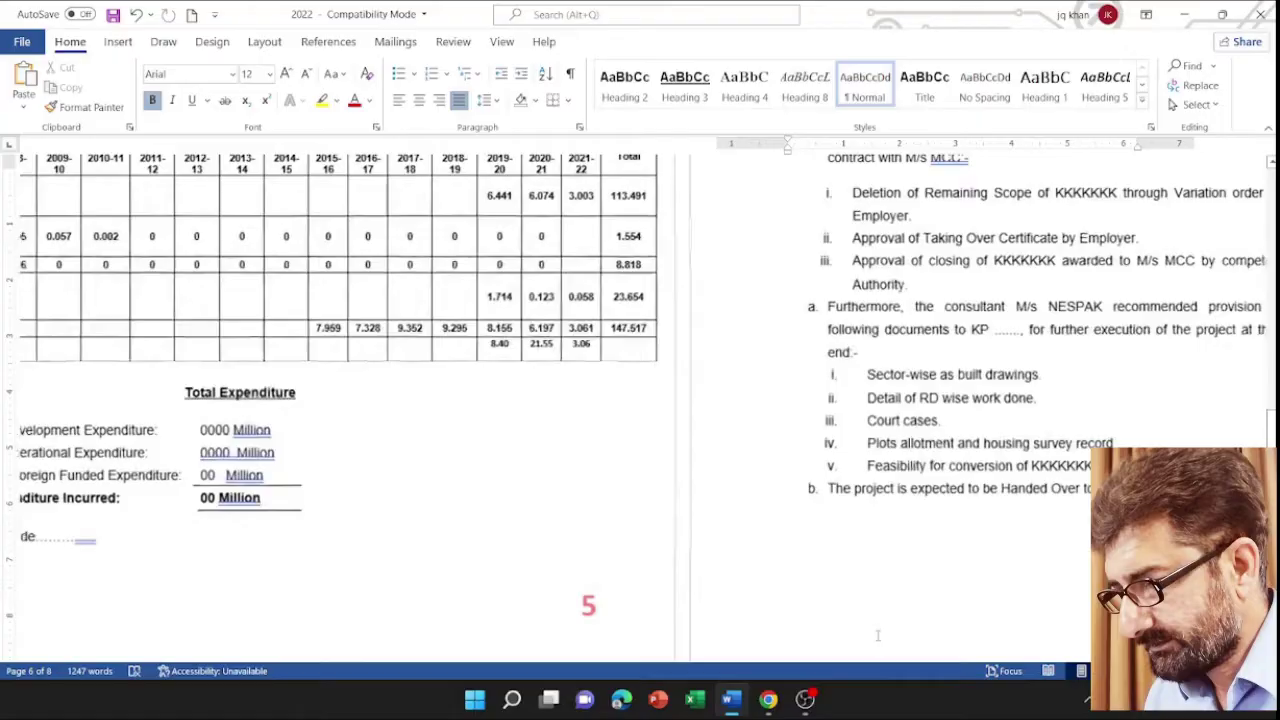
scroll(875, 634, "up", 8)
scroll(877, 634, "down", 3)
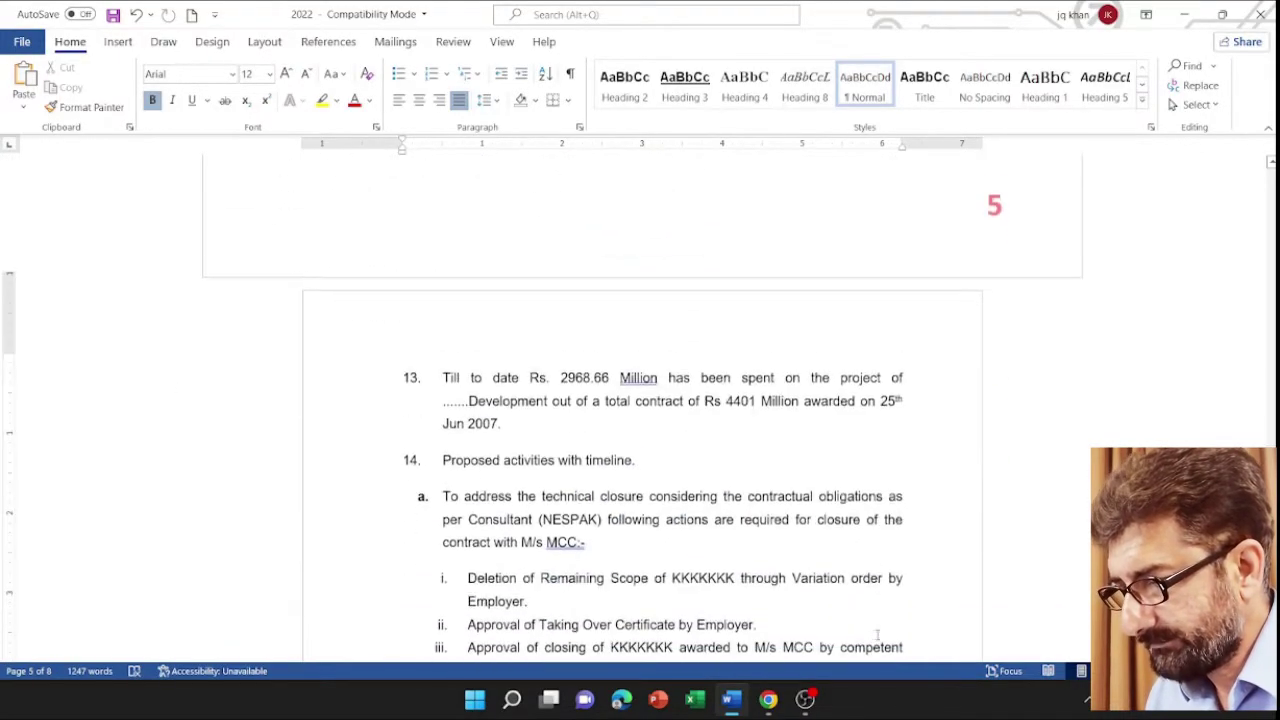
scroll(877, 634, "down", 6)
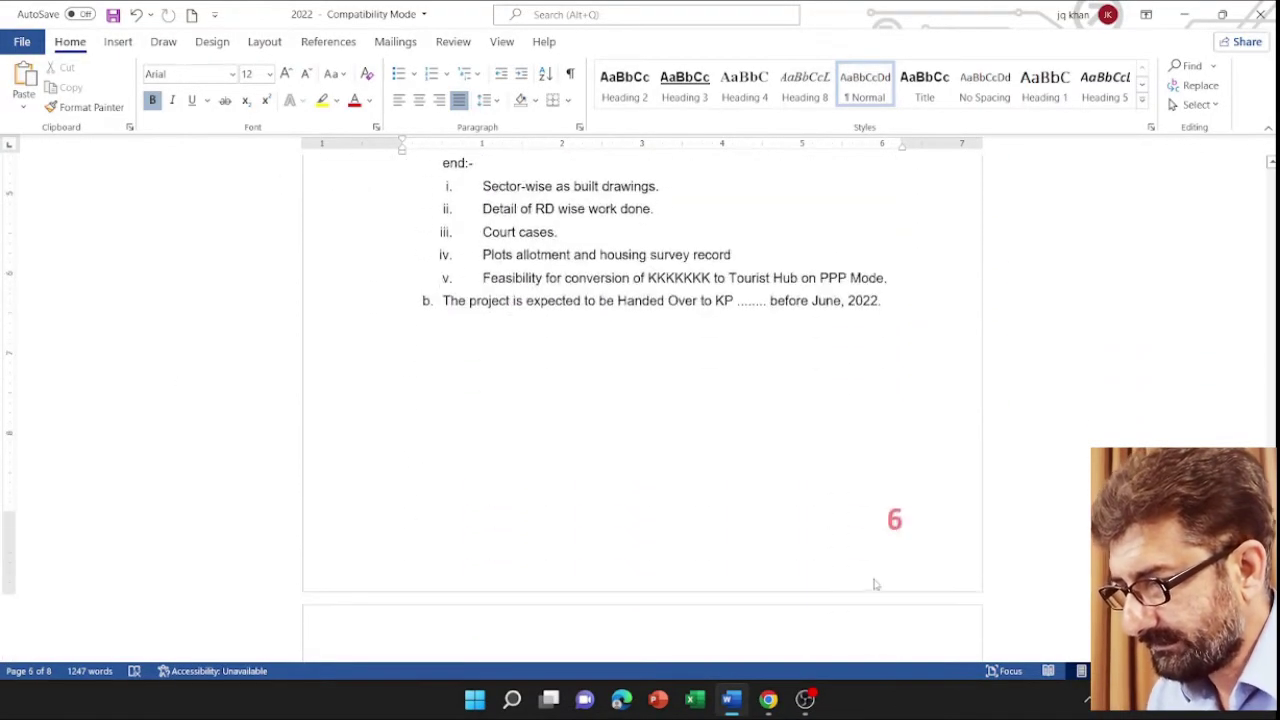
scroll(875, 584, "down", 10)
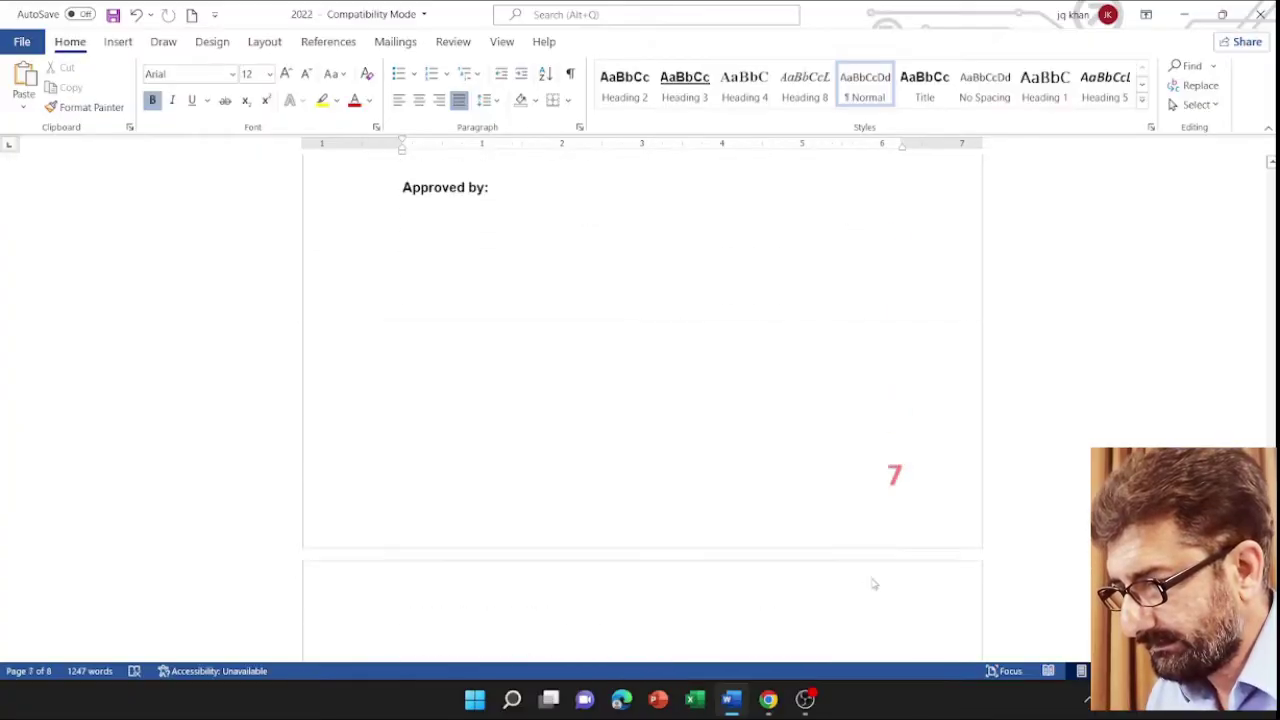
scroll(873, 584, "up", 8)
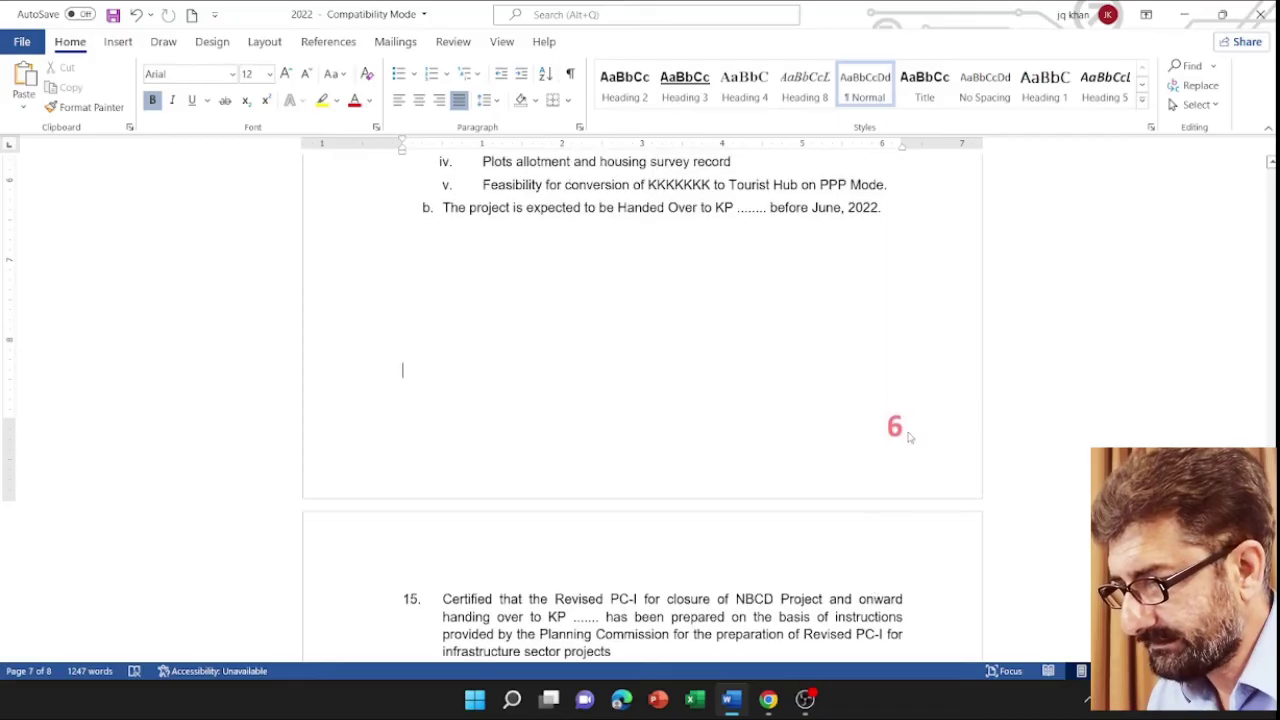
Open the page 6 footer and unlink it from the previous section, keeping its red 6
double_click(895, 428)
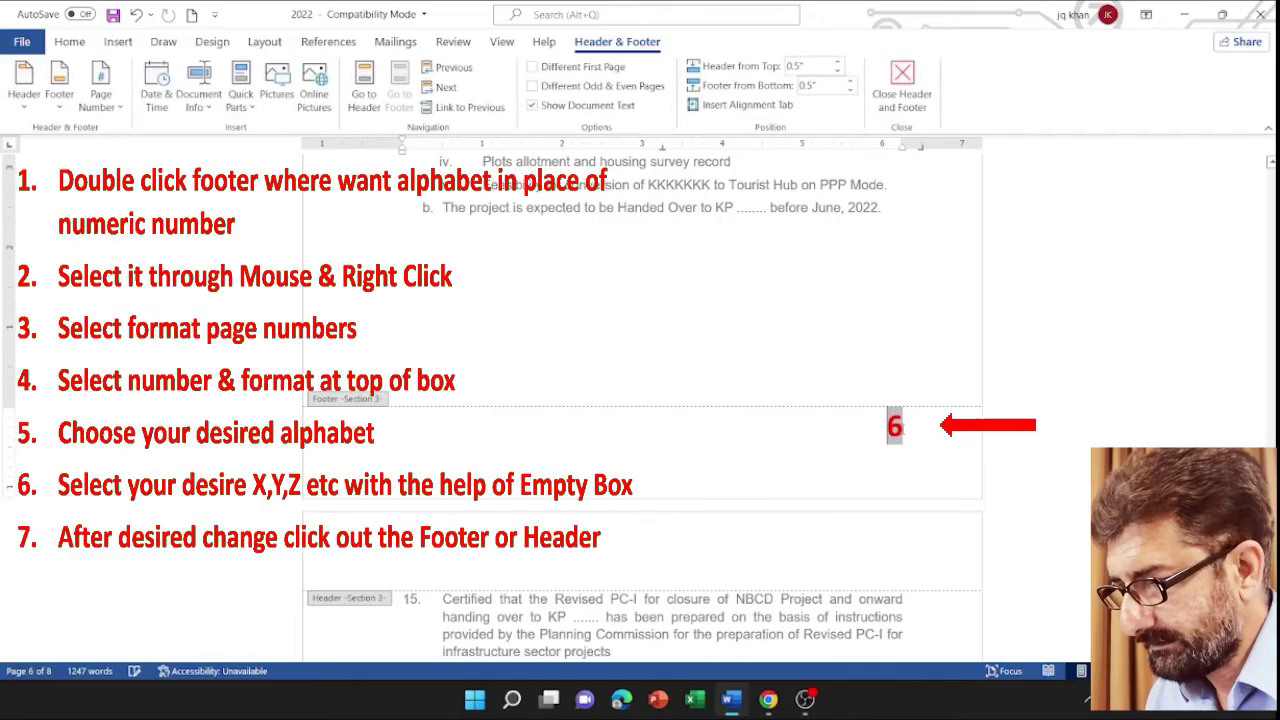
right_click(895, 432)
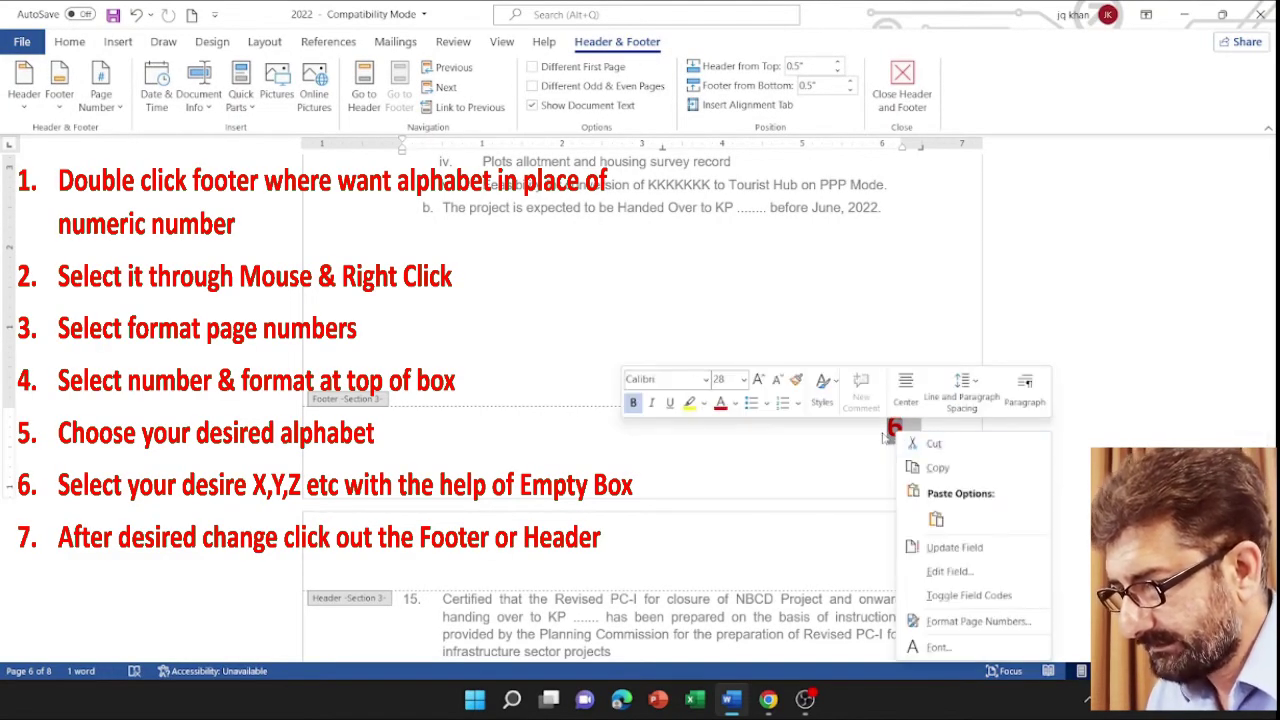
left_click(450, 108)
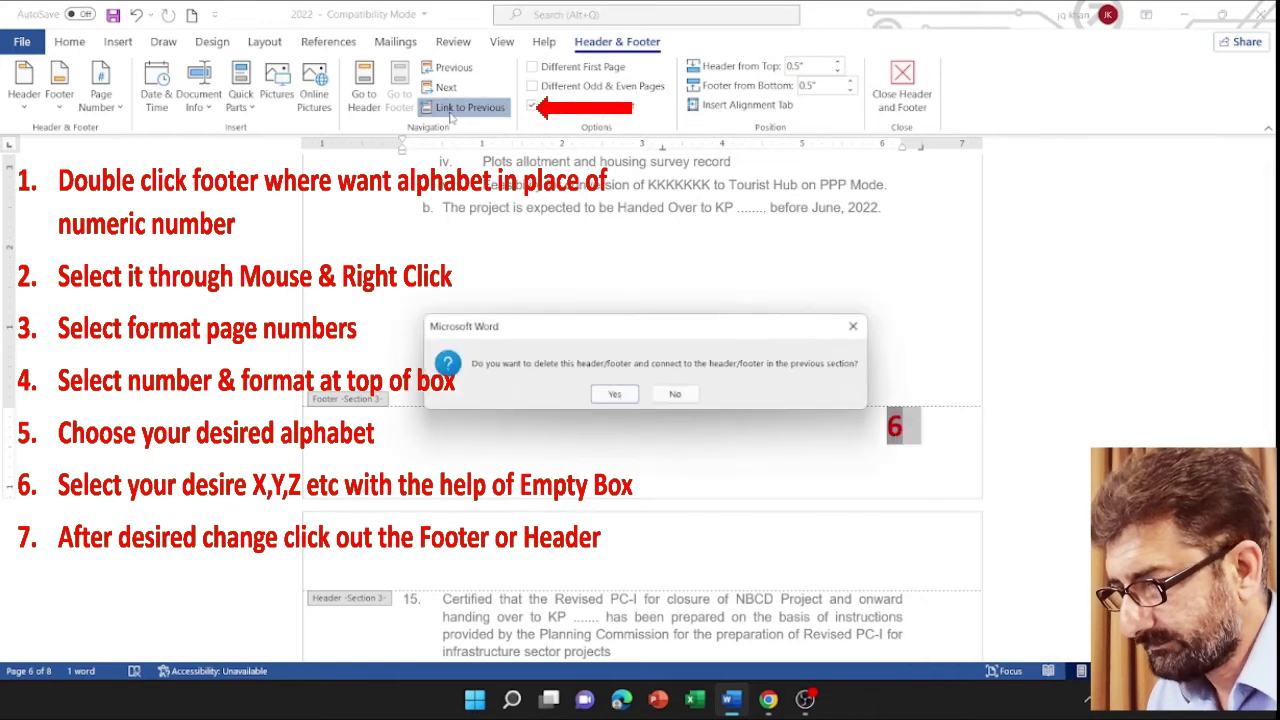
left_click(672, 394)
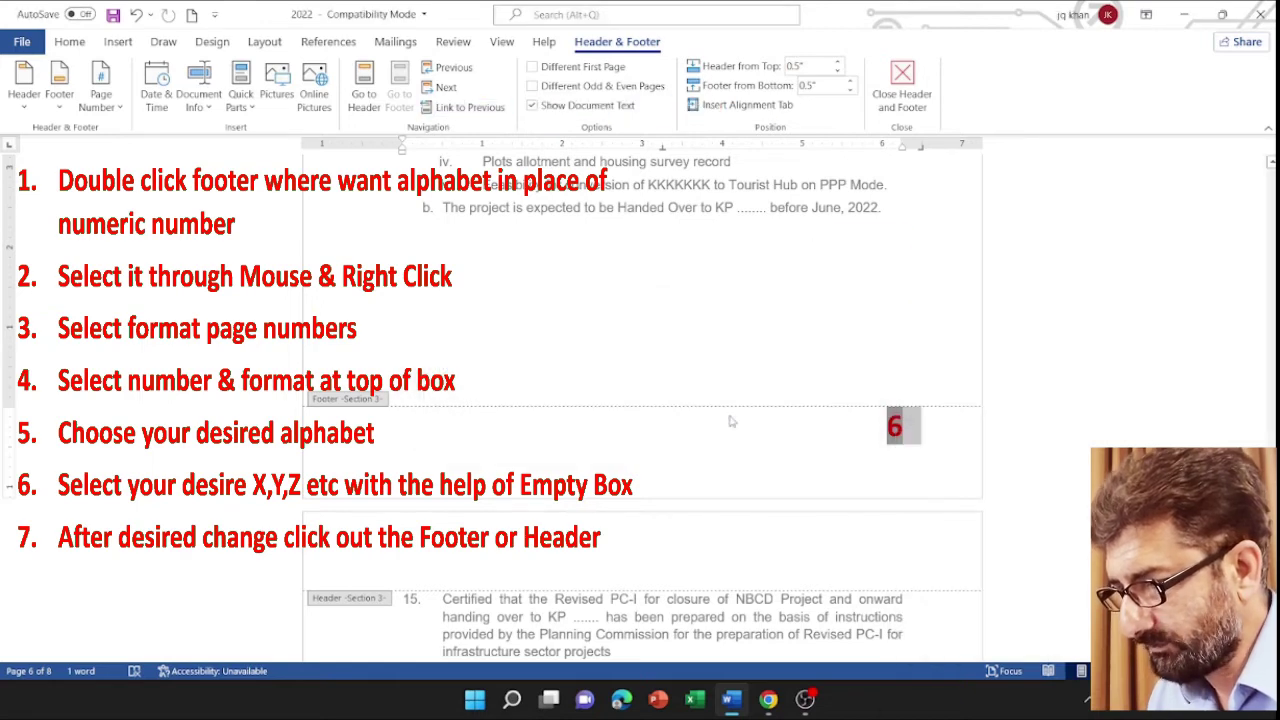
right_click(893, 425)
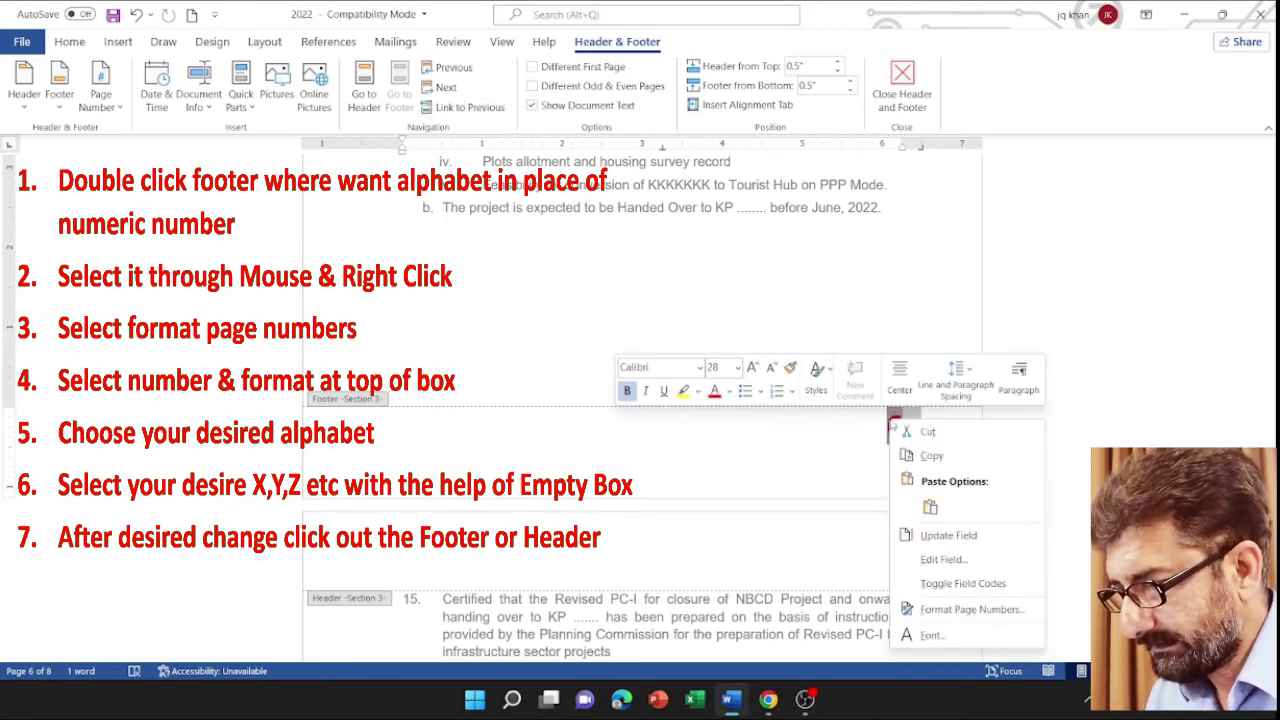
Format the section 3 page numbers as lowercase a, b, c with an adjusted starting letter, showing j
left_click(930, 608)
left_click(731, 246)
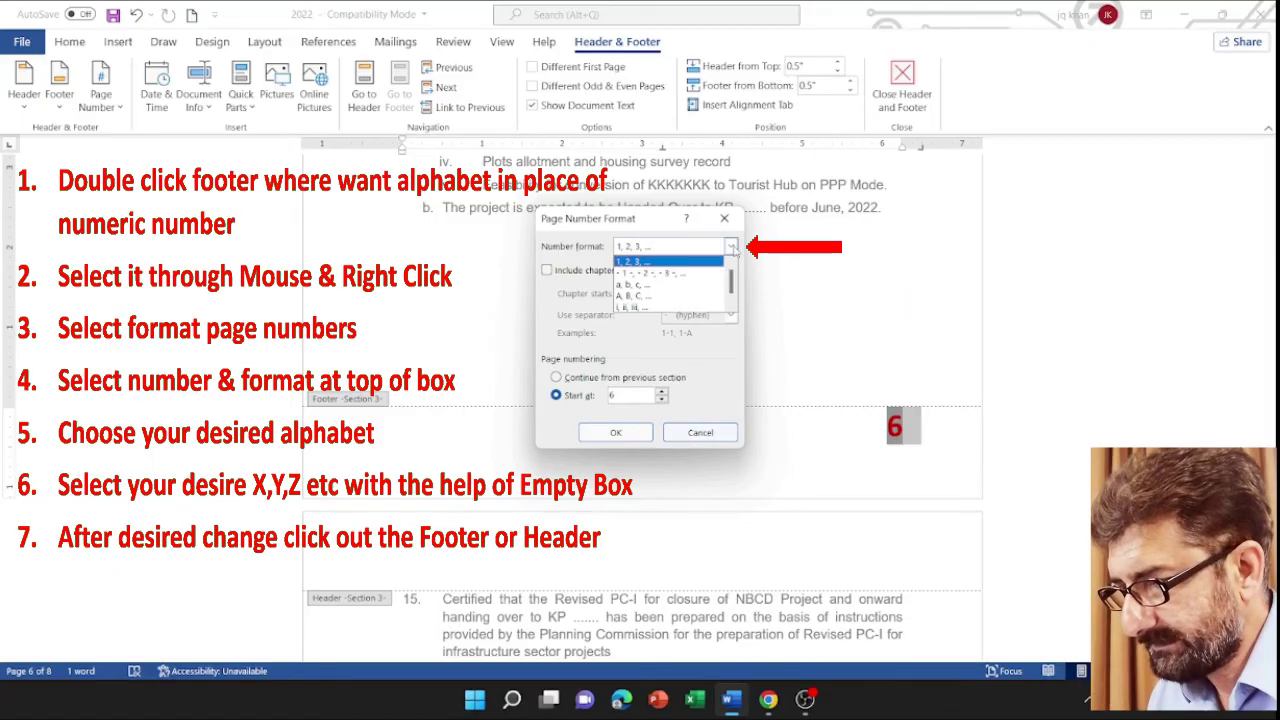
left_click(632, 284)
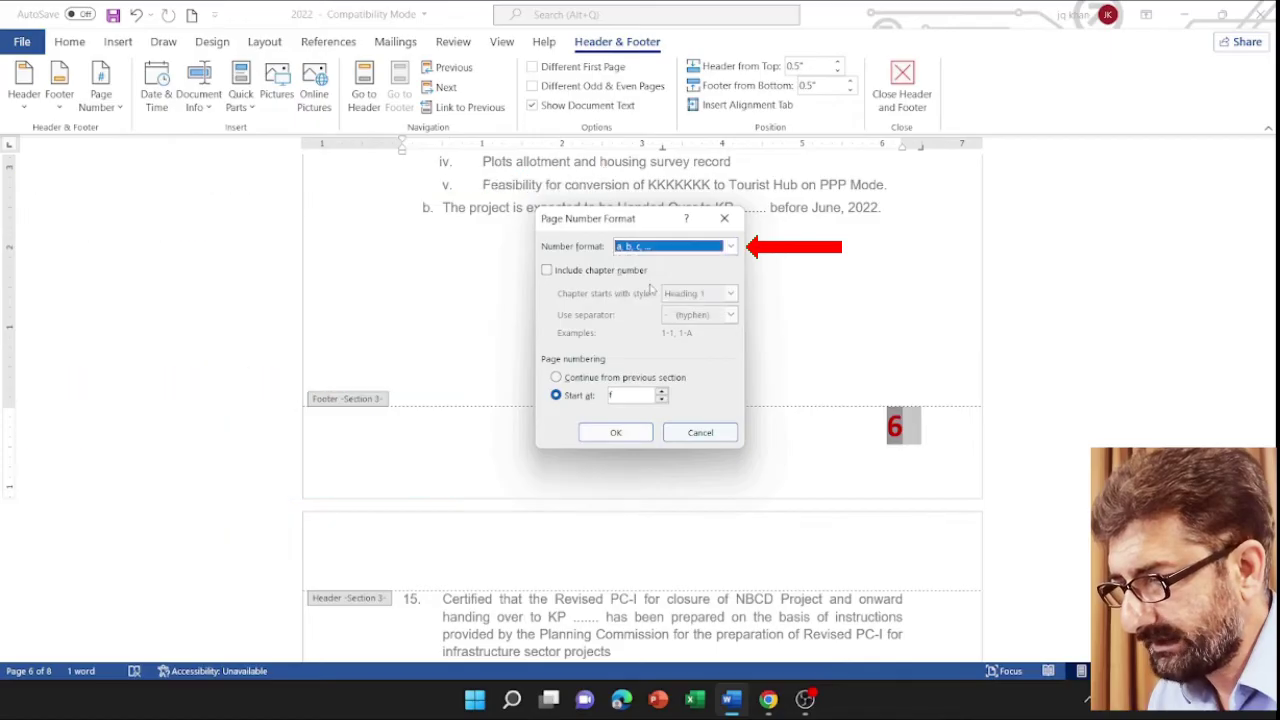
left_click(662, 398)
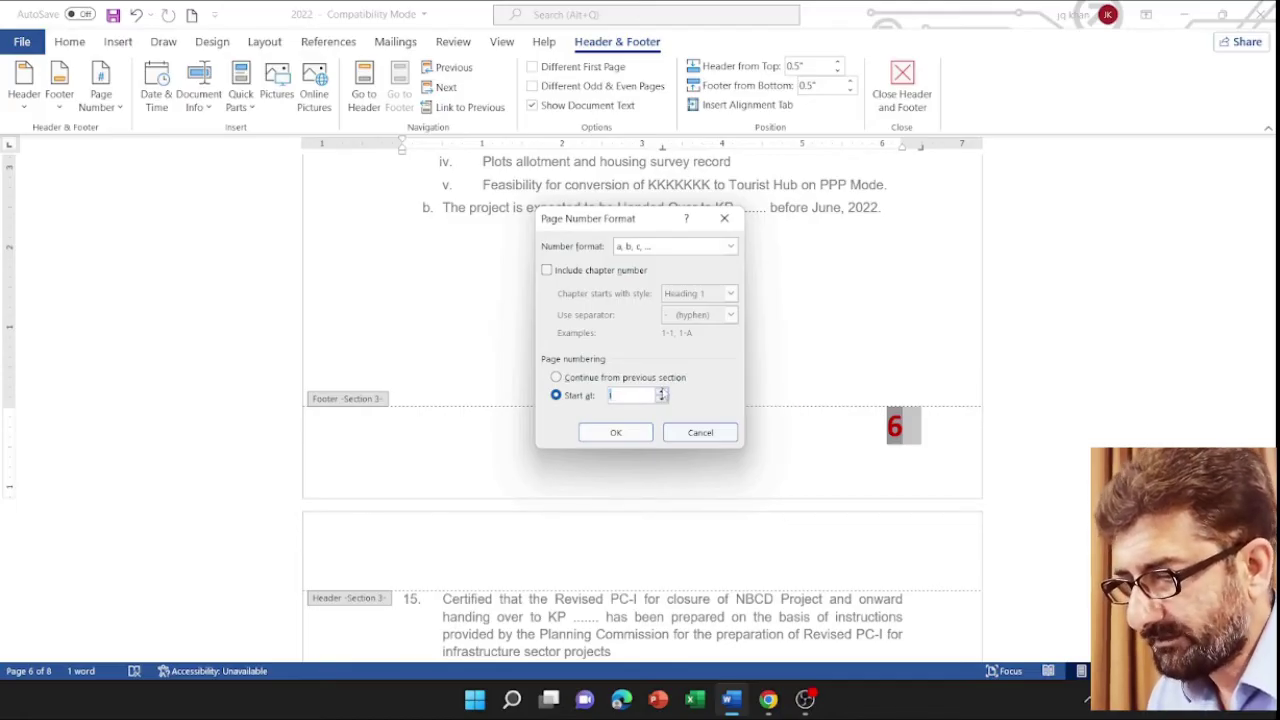
left_click(616, 433)
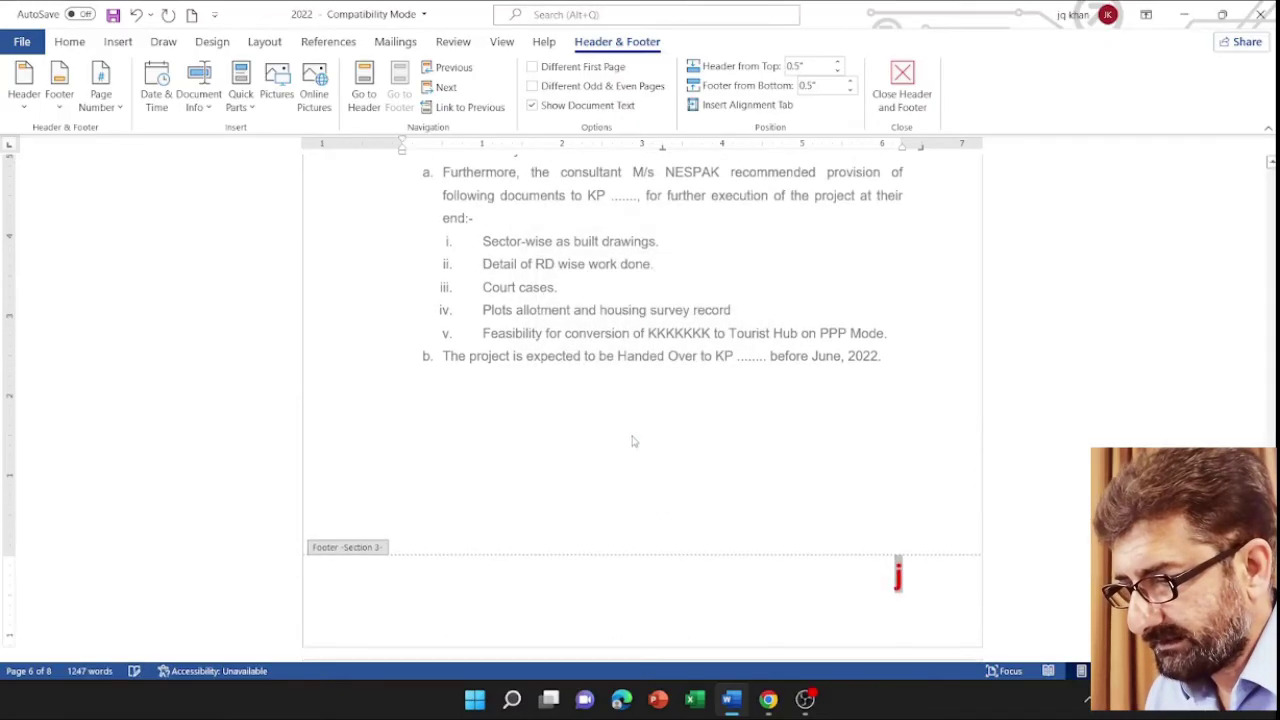
Exit footer editing and scroll back up to the REVISED UMBRELLA PC – I title page
double_click(767, 461)
scroll(767, 456, "down", 5)
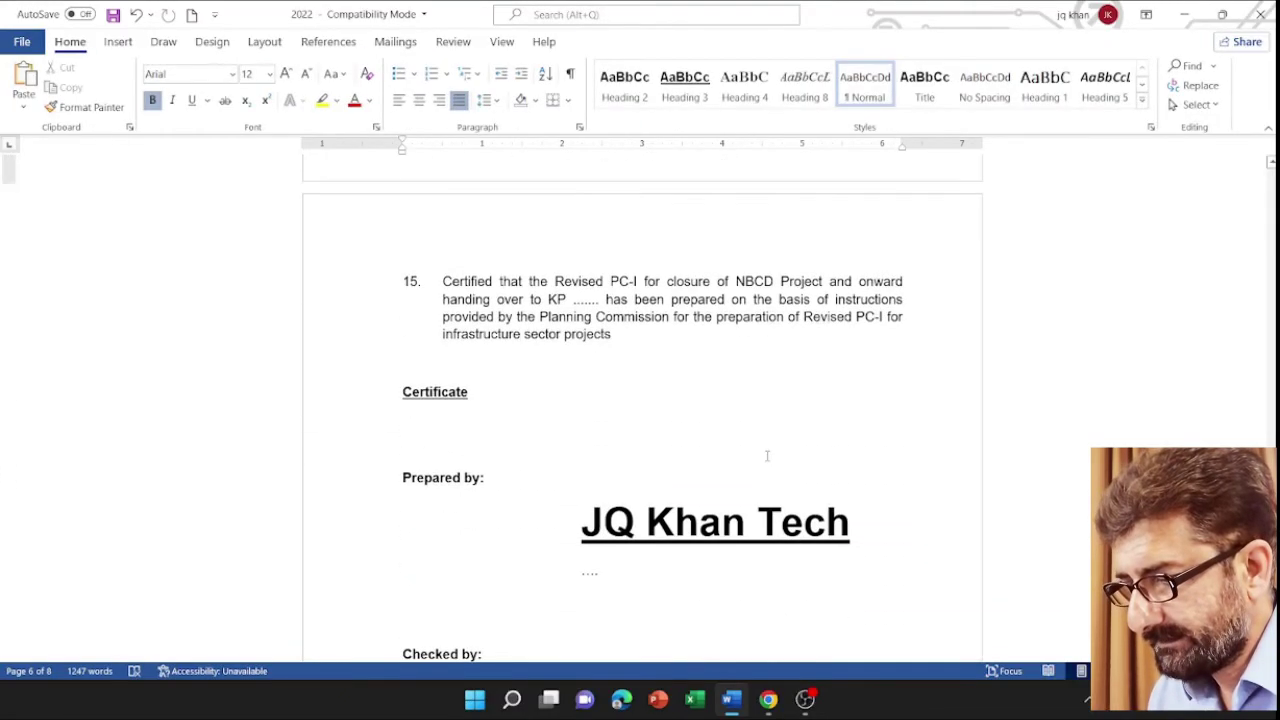
scroll(767, 456, "down", 15)
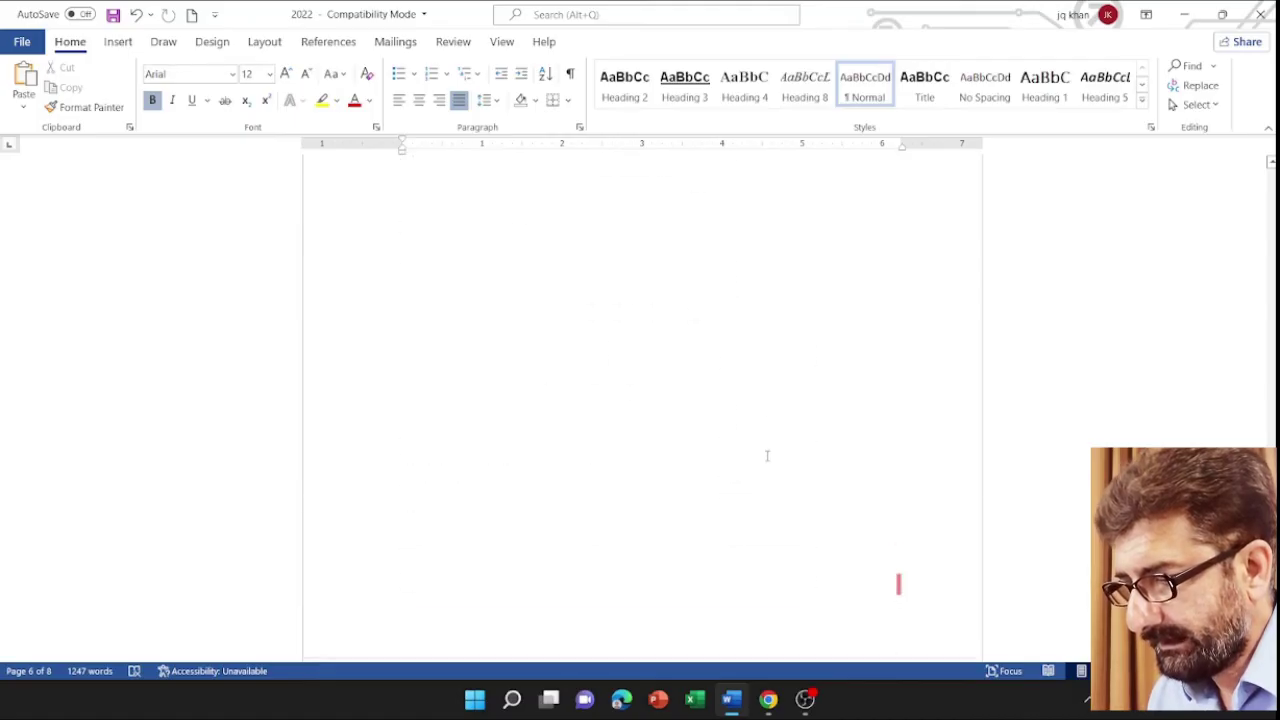
scroll(767, 456, "down", 15)
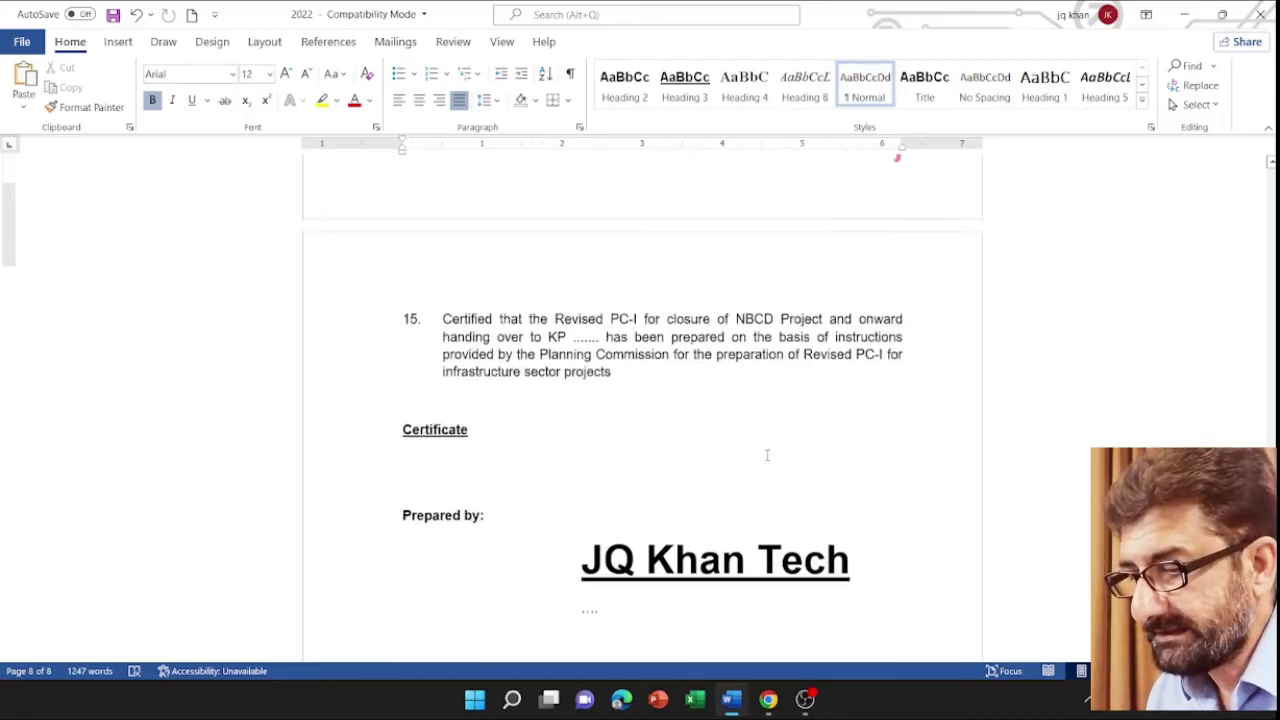
scroll(767, 455, "up", 15)
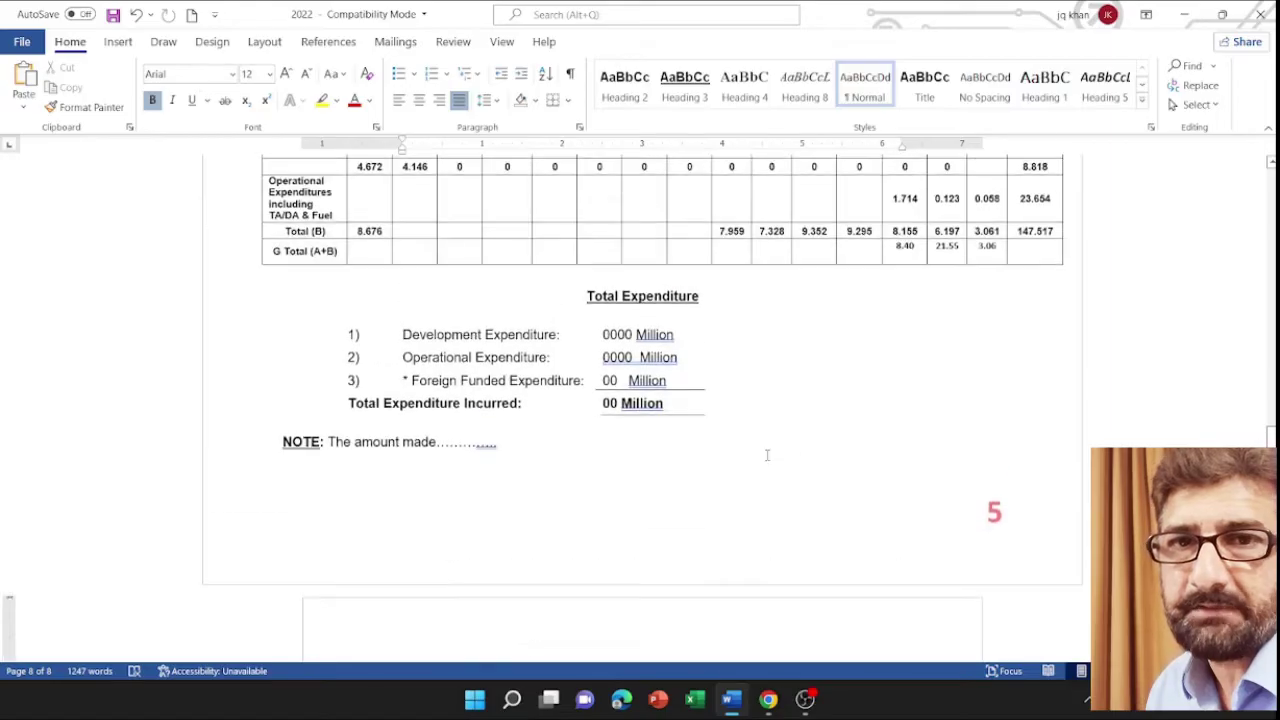
scroll(767, 455, "up", 15)
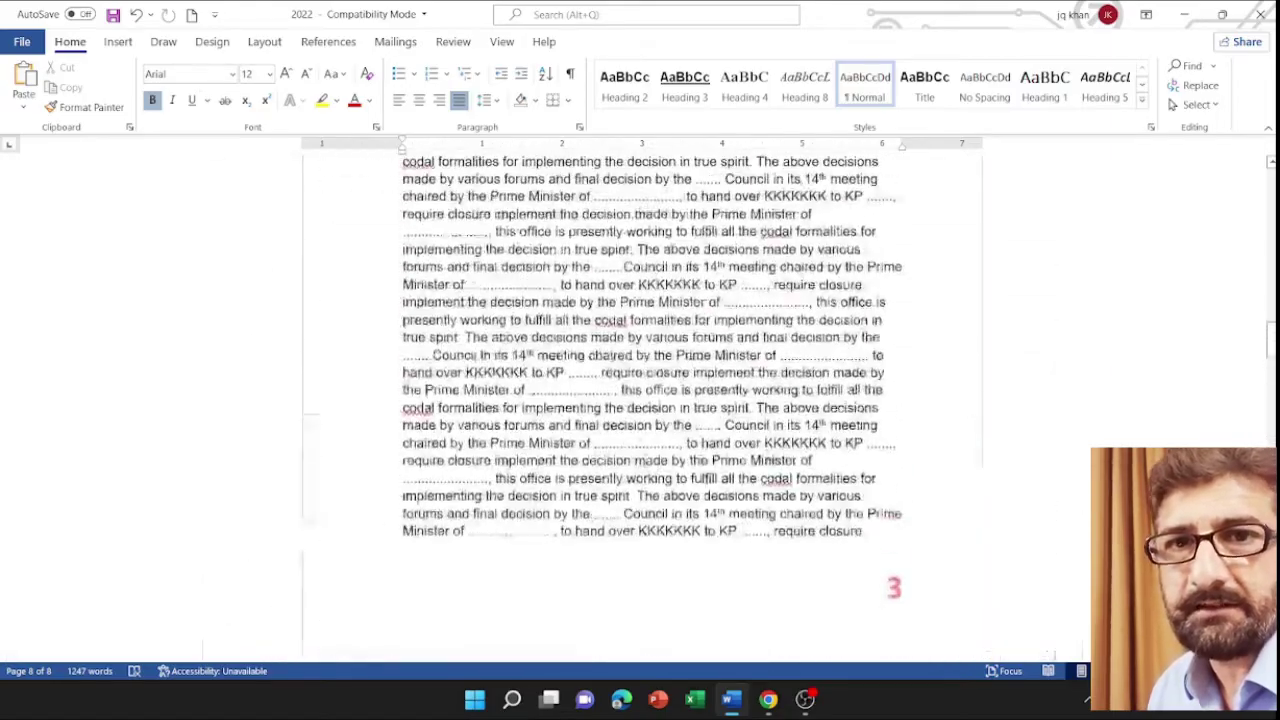
scroll(767, 455, "up", 15)
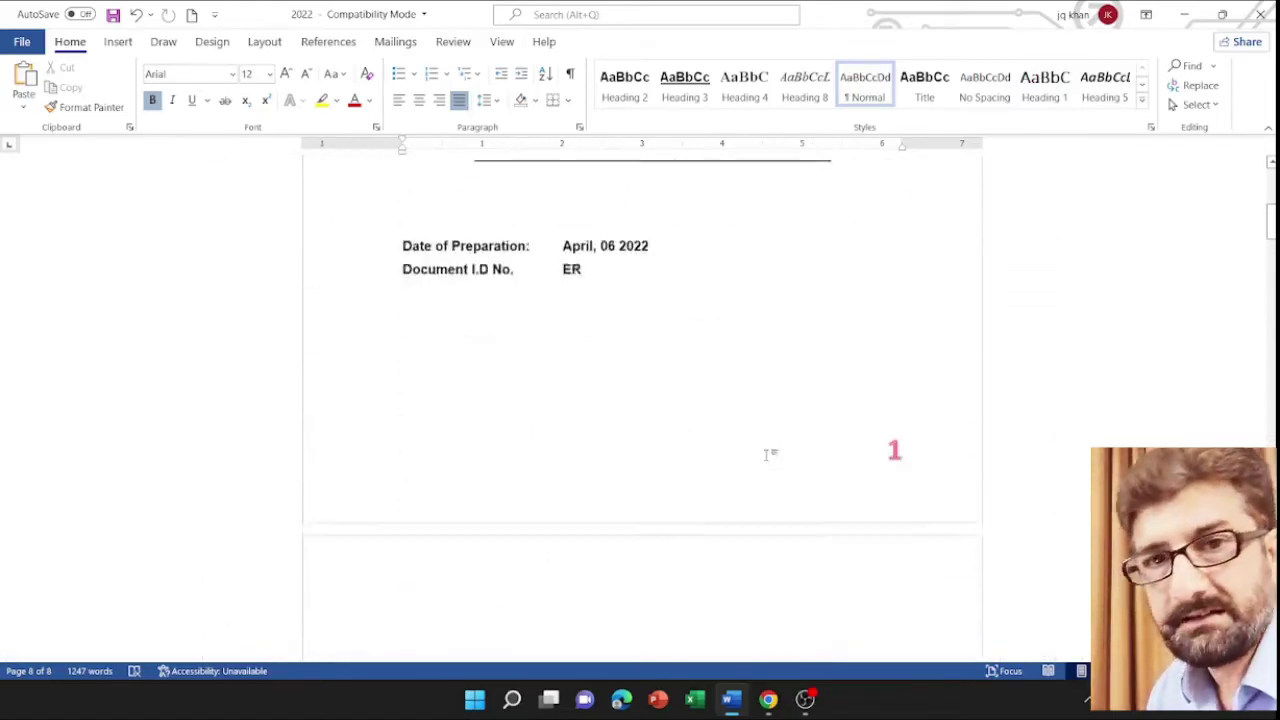
scroll(767, 455, "up", 5)
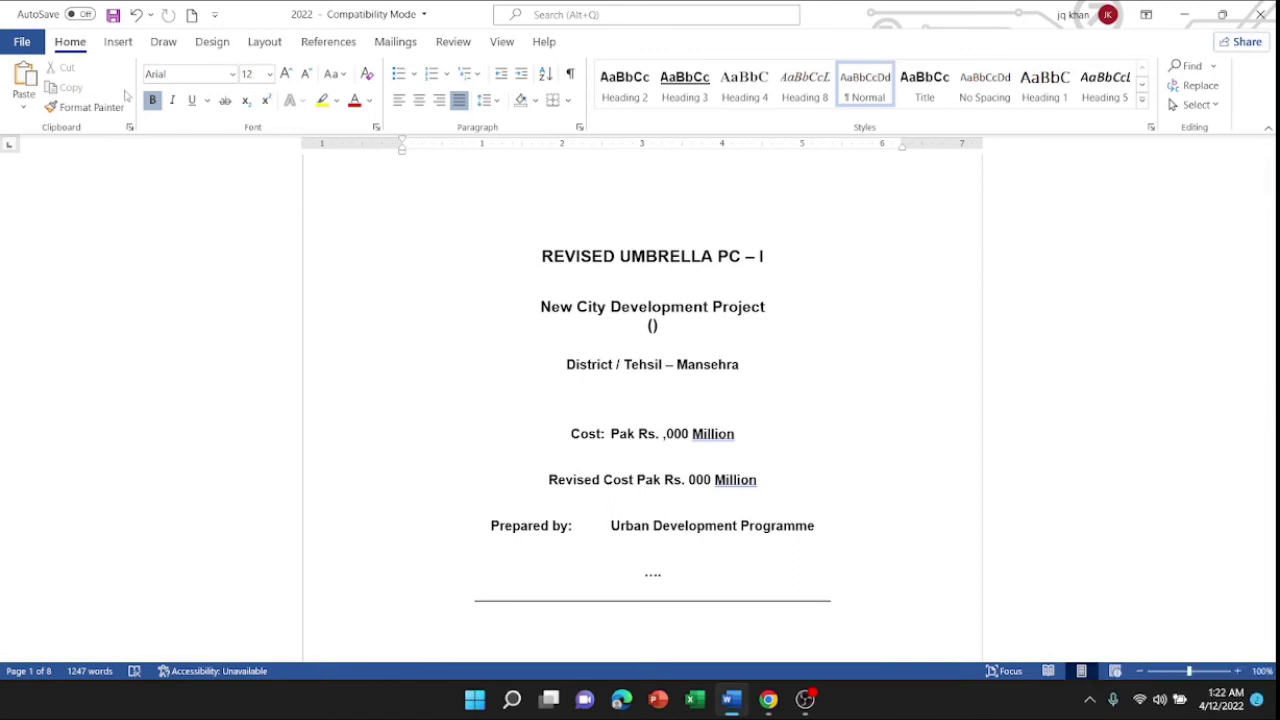
Preview the report to confirm numbering 1–5, j, k through the Map page, then close Word
key("ctrl+p")
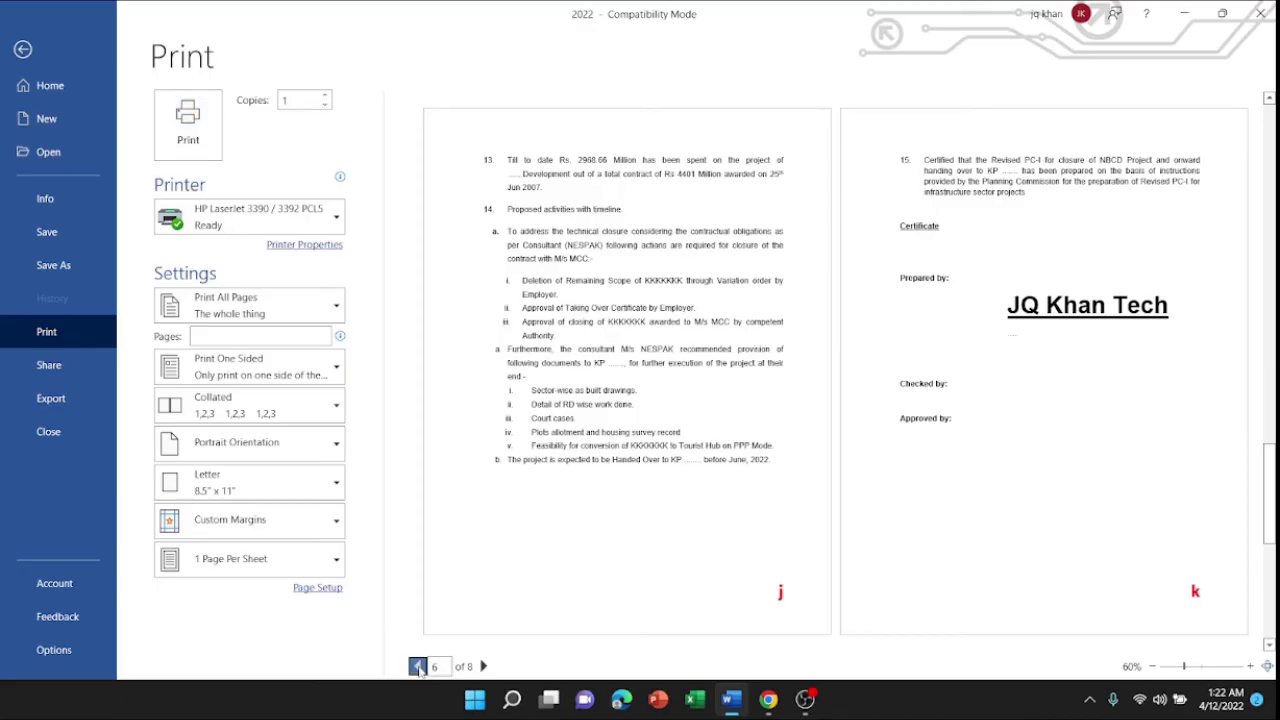
left_click(418, 667)
left_click(418, 667)
left_click(418, 667)
left_click(418, 667)
left_click(418, 667)
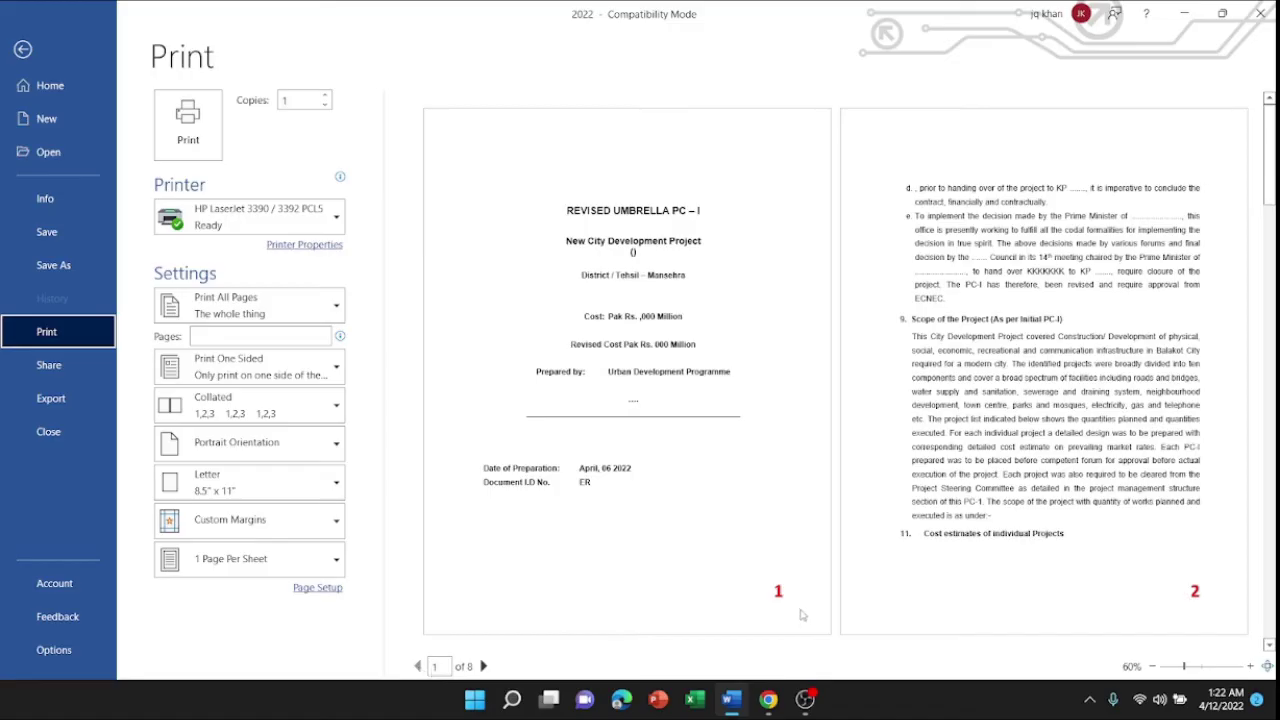
left_click(484, 667)
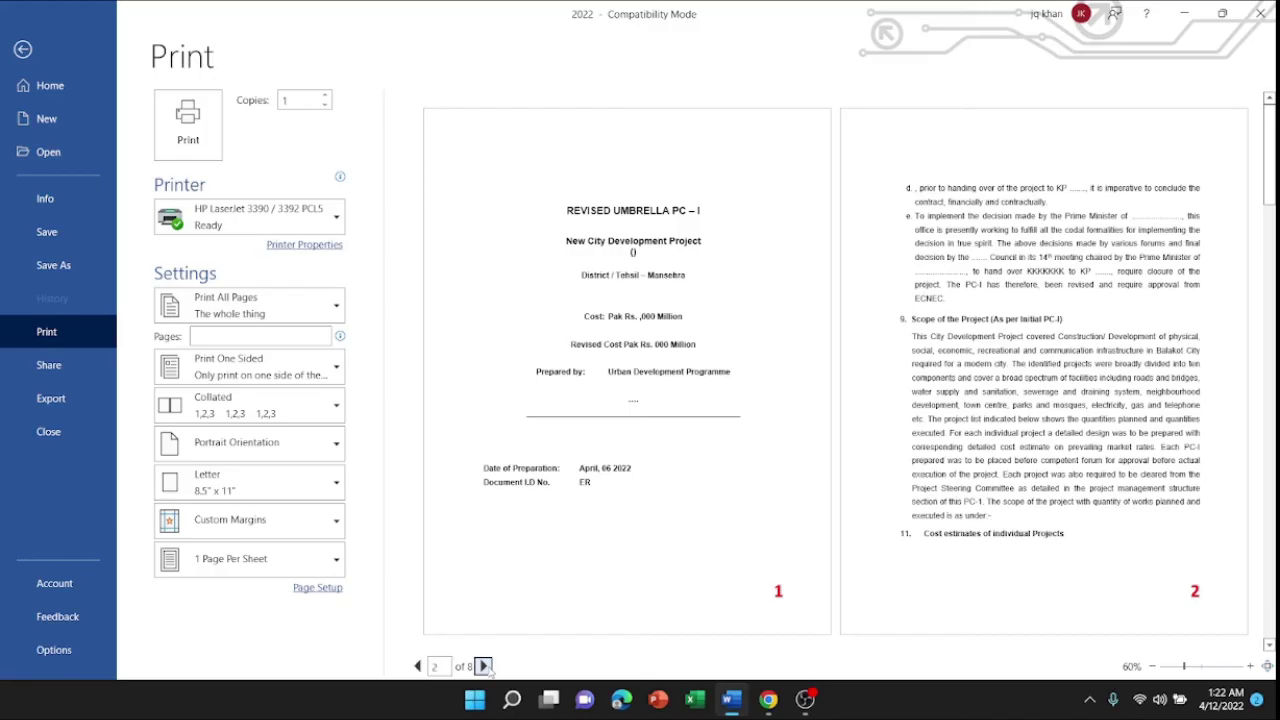
left_click(484, 667)
left_click(484, 667)
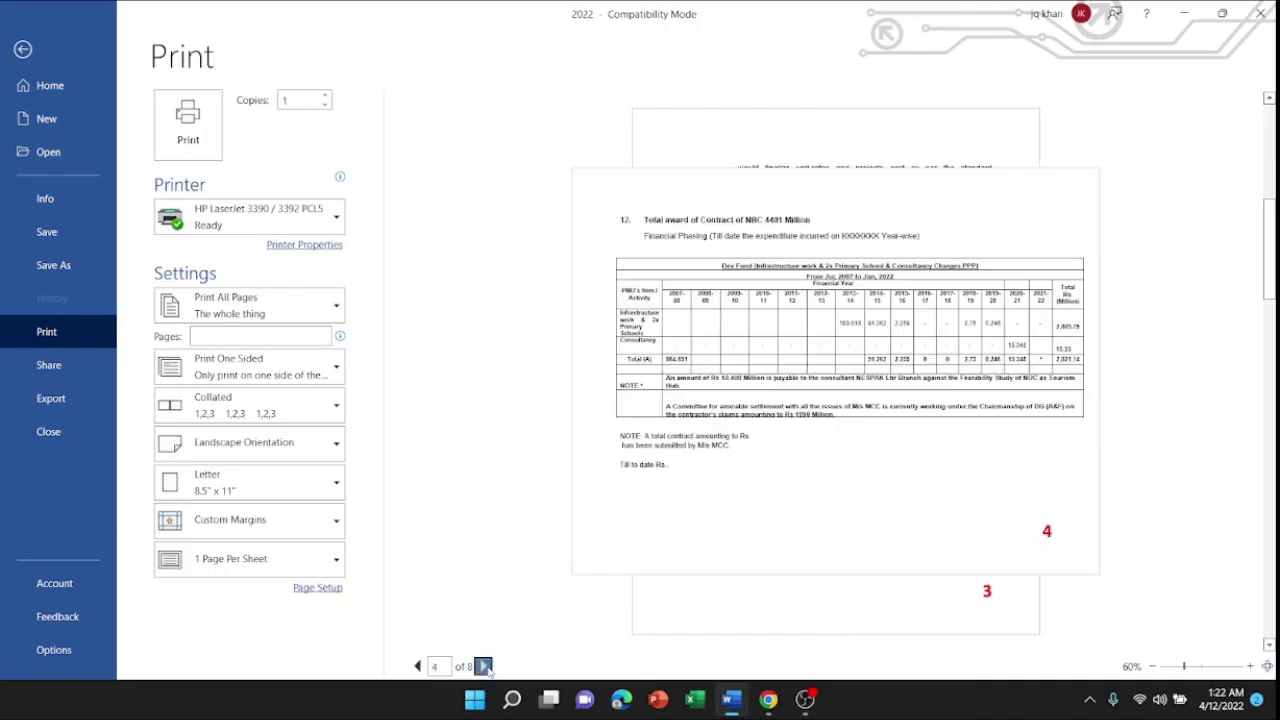
left_click(484, 667)
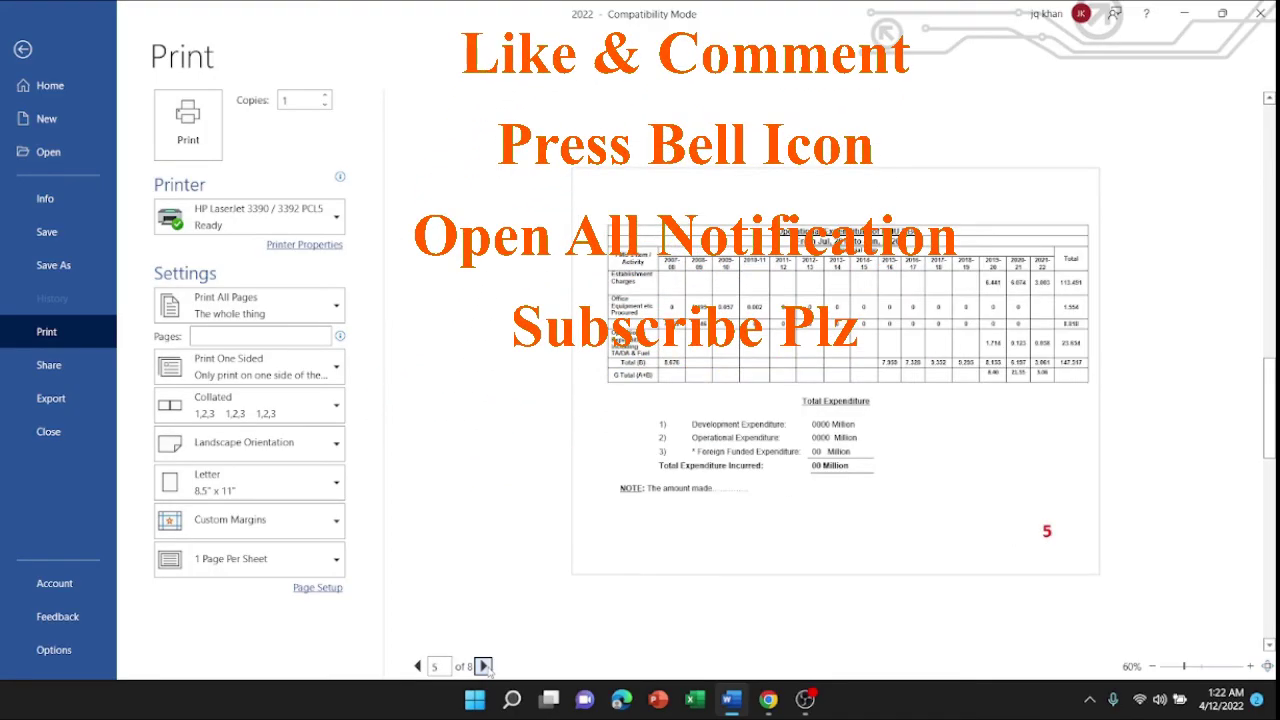
left_click(484, 667)
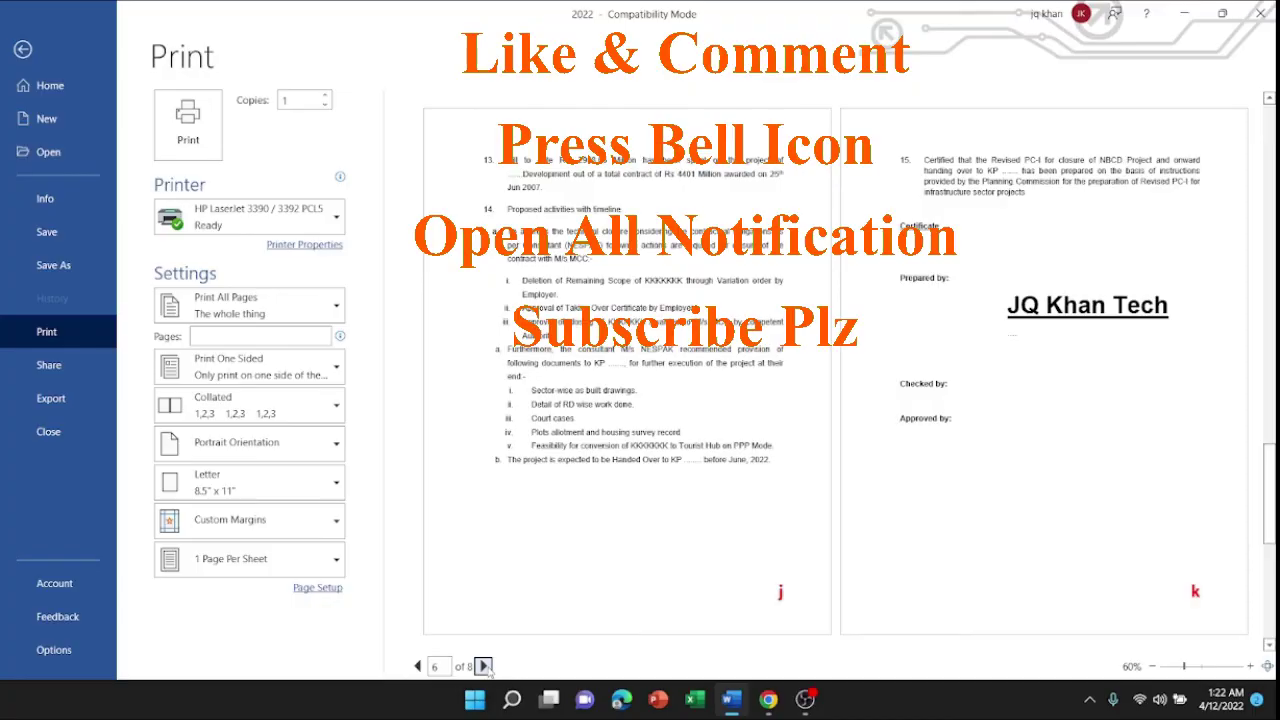
left_click(484, 667)
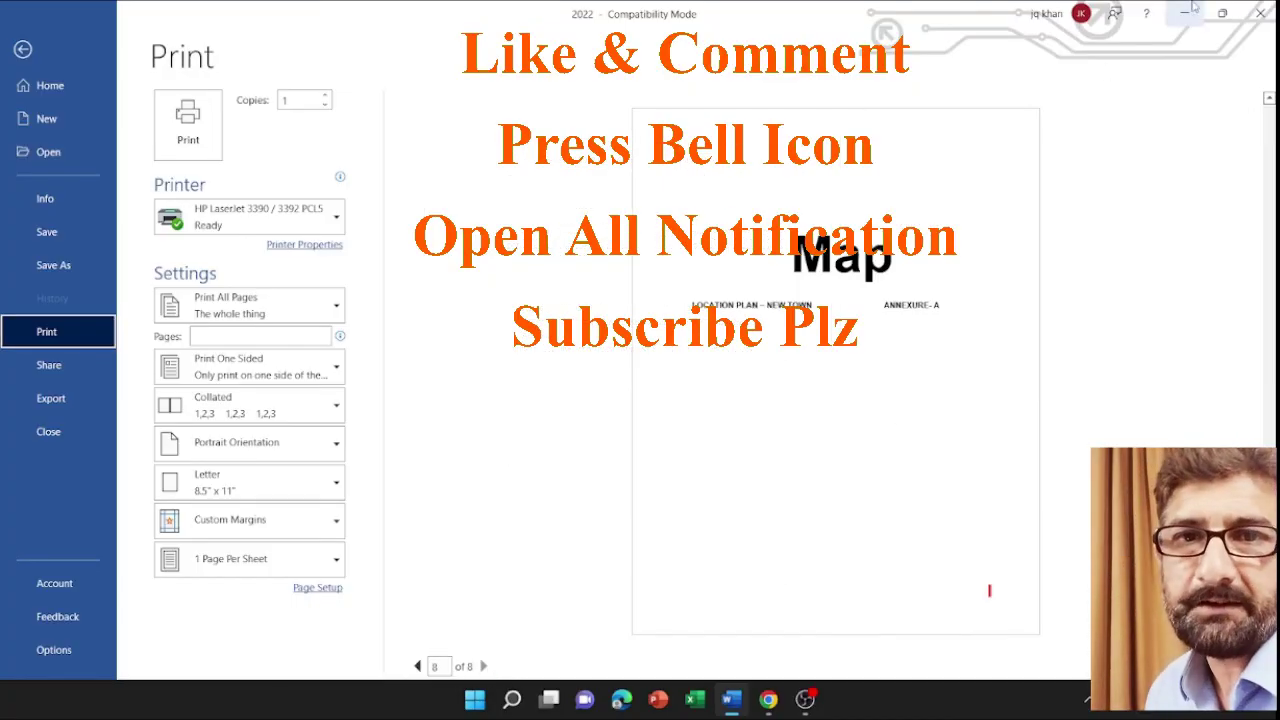
key("alt+F4")
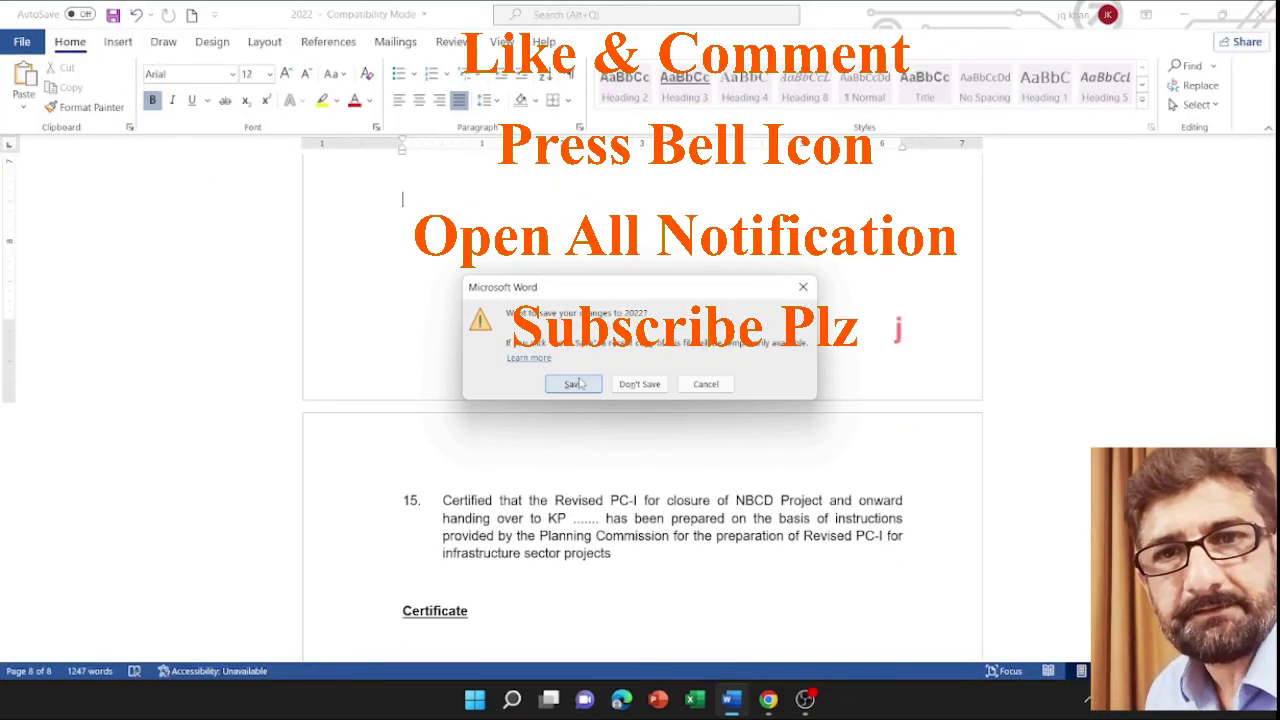